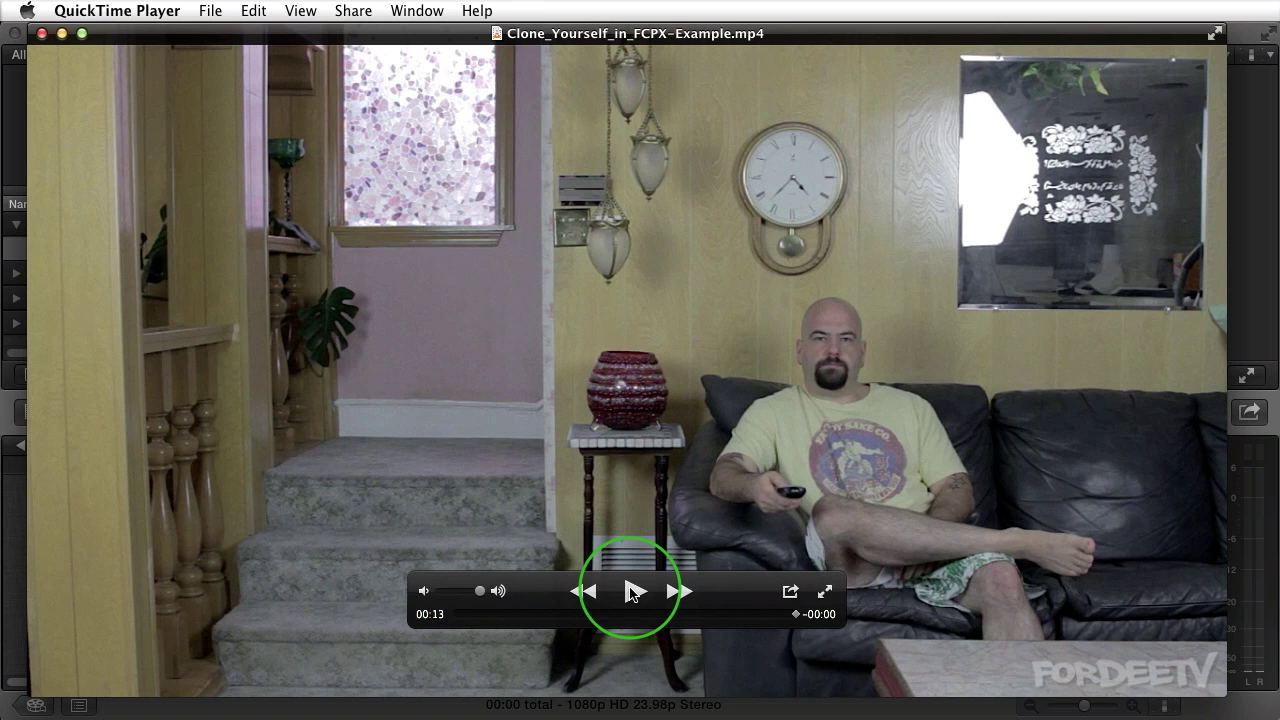
Replay the finished example clip in QuickTime Player from the start.
{"action": "left_click", "coordinate": [631, 592]}
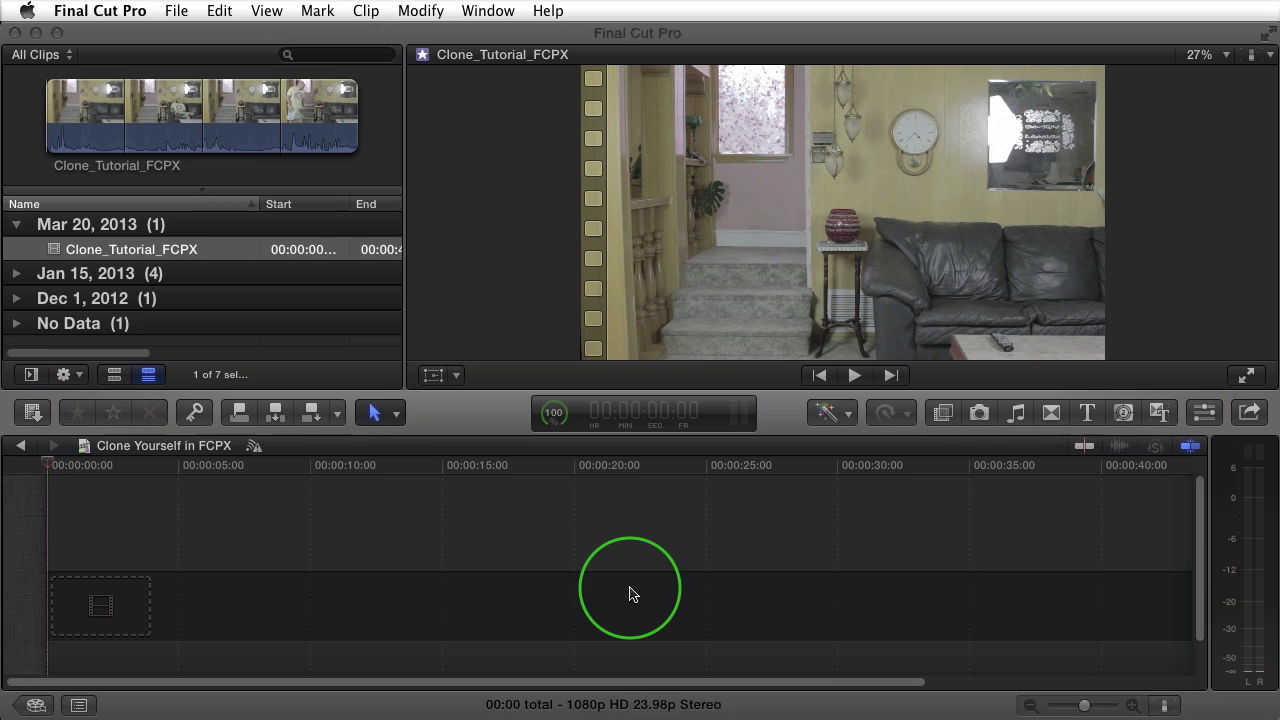
Bring Final Cut Pro forward with the empty Clone Yourself in FCPX project and its Clone_Tutorial_FCPX clip.
{"action": "left_click", "coordinate": [630, 594]}
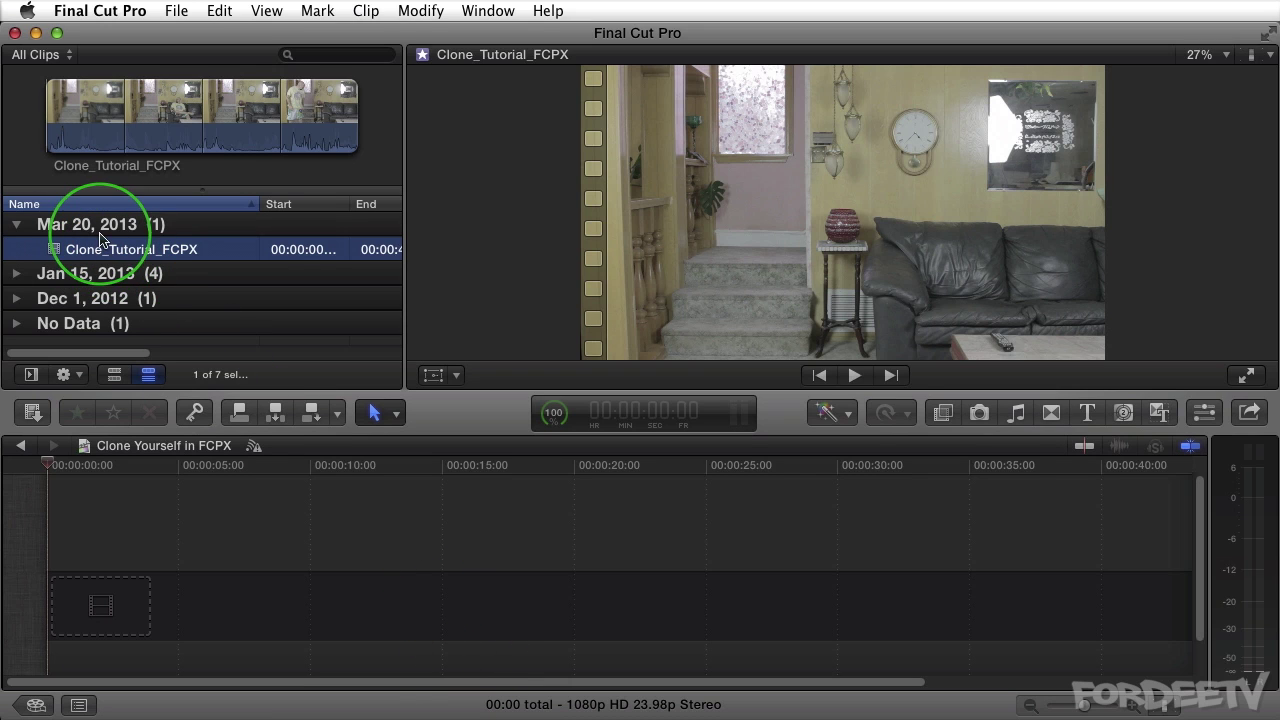
Append Clone_Tutorial_FCPX to the project timeline, select it, and show its inspector.
{"action": "key", "text": "e"}
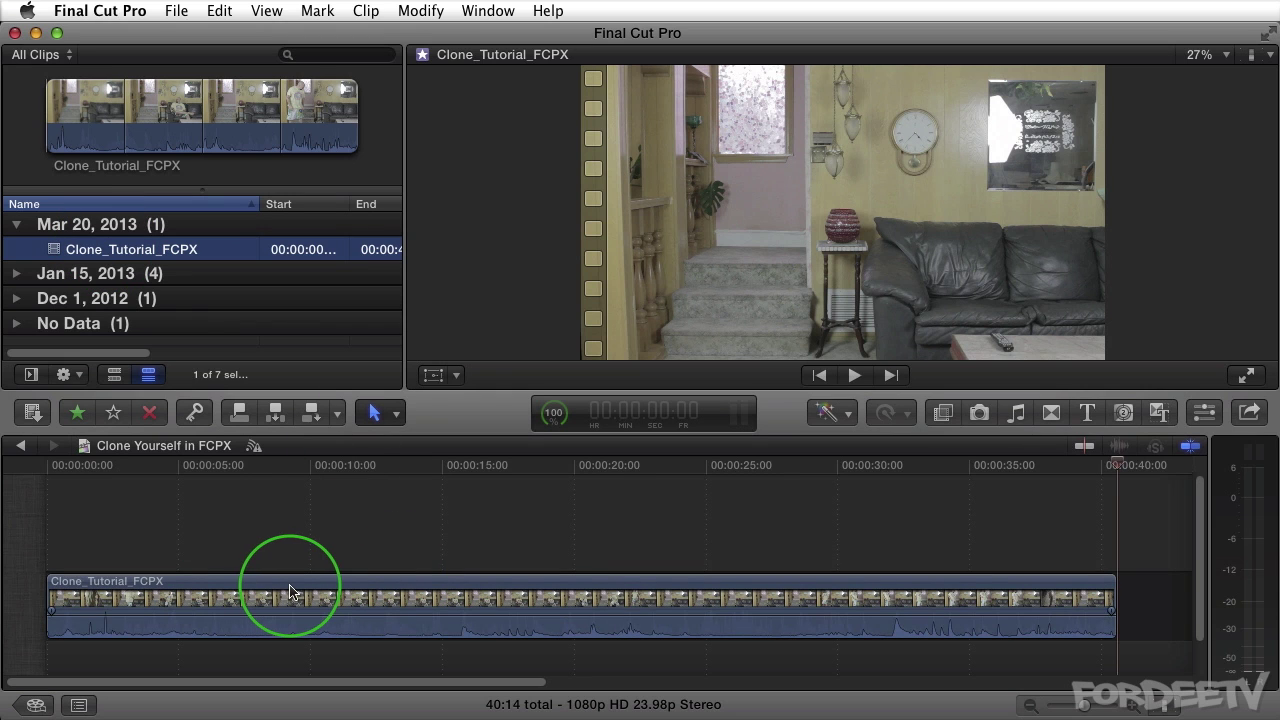
{"action": "left_click", "coordinate": [289, 591]}
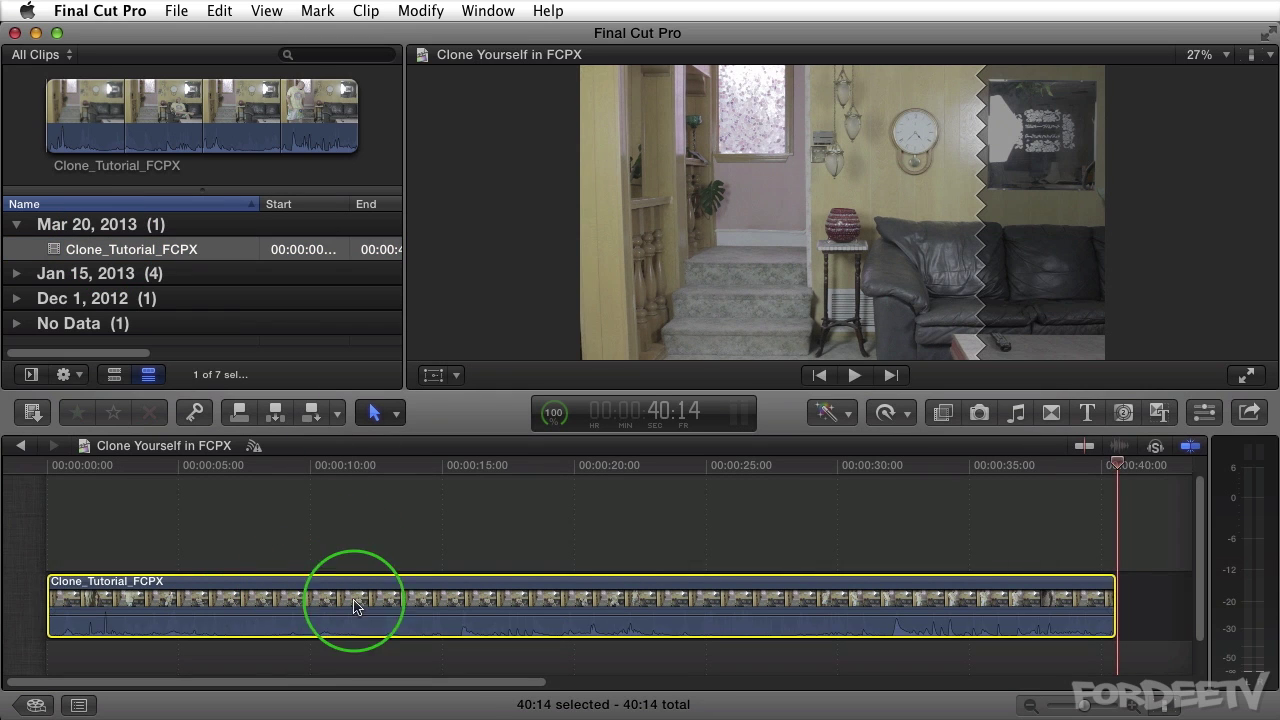
{"action": "left_click", "coordinate": [1205, 413]}
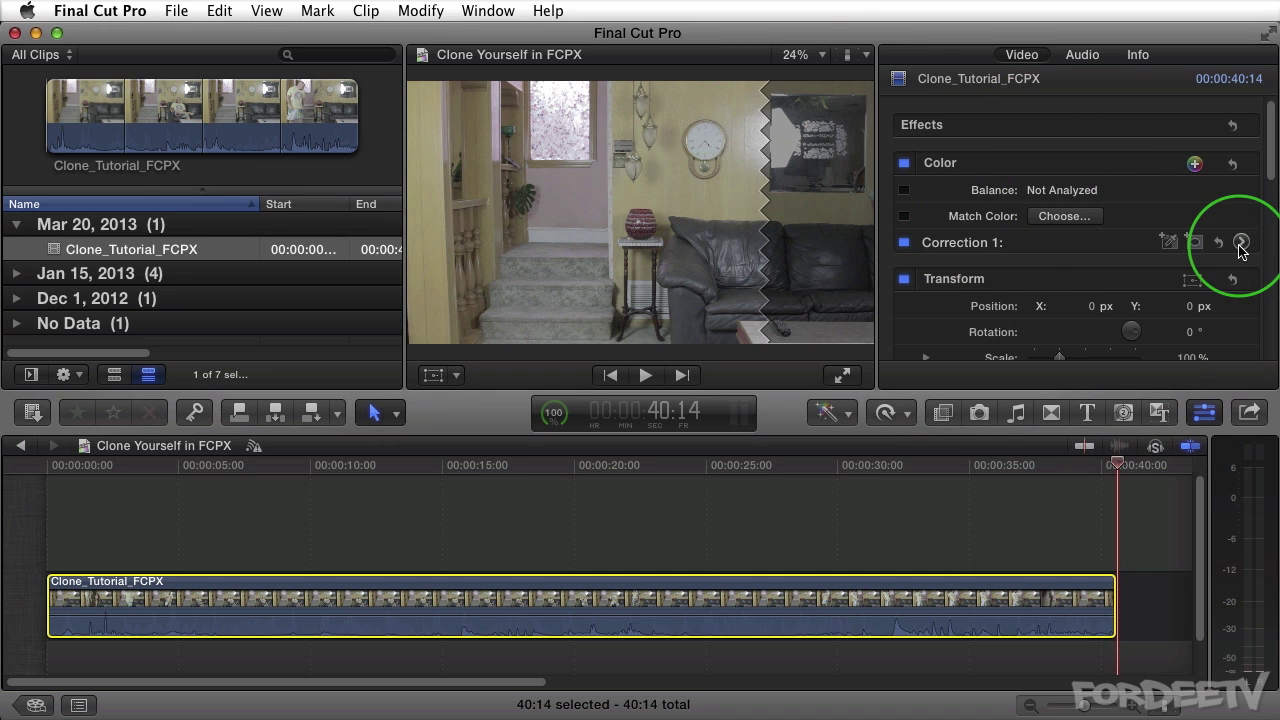
Show the video scopes beside the viewer, keeping the Luma waveform.
{"action": "left_click", "coordinate": [849, 55]}
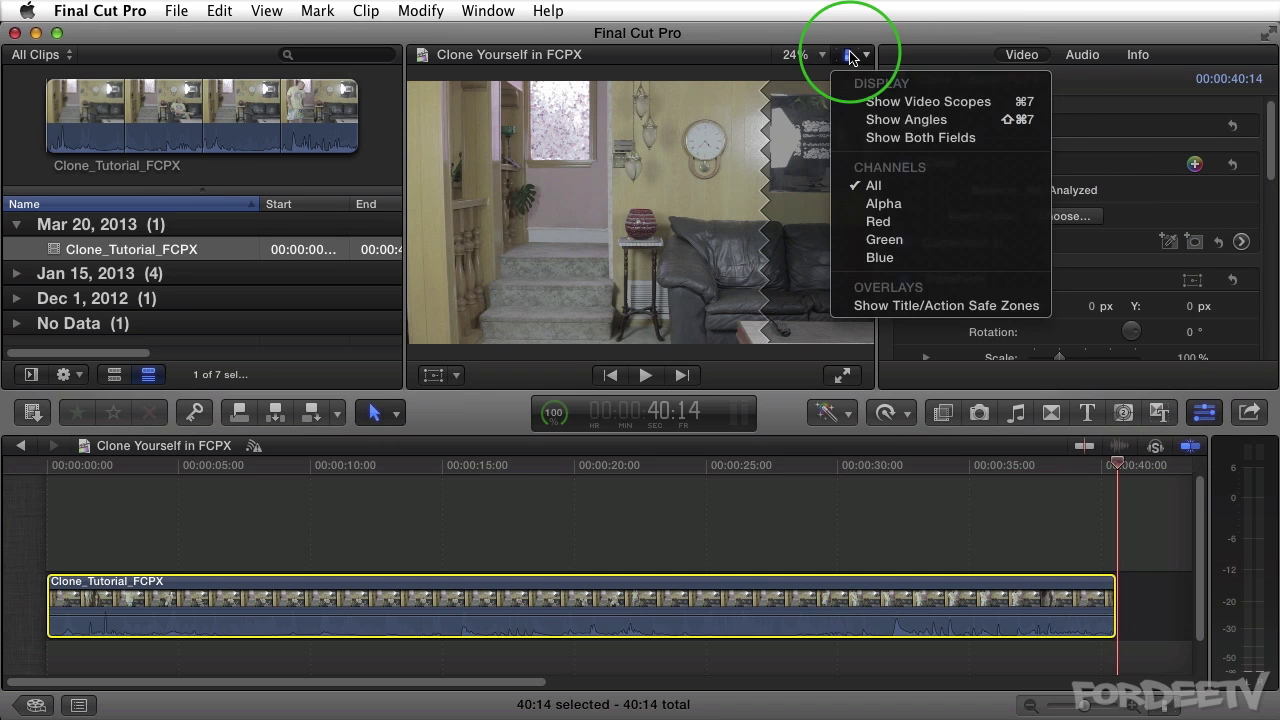
{"action": "left_click", "coordinate": [868, 102]}
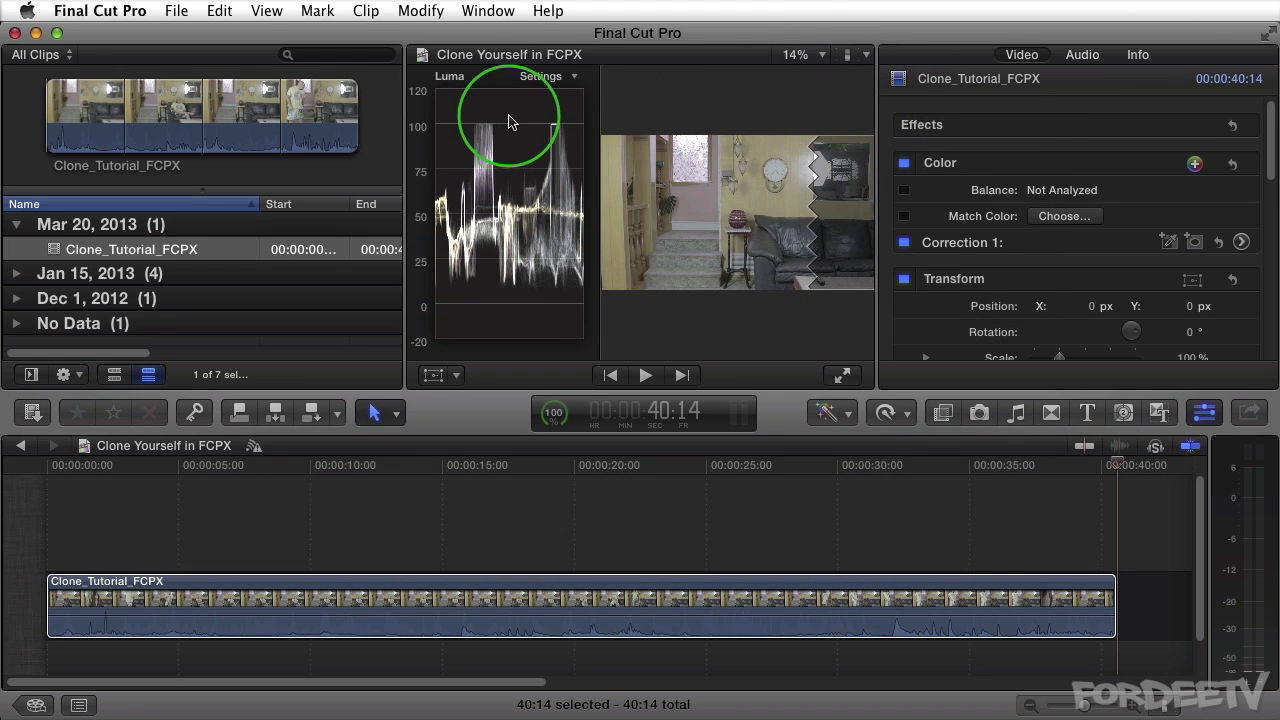
{"action": "left_click", "coordinate": [546, 77]}
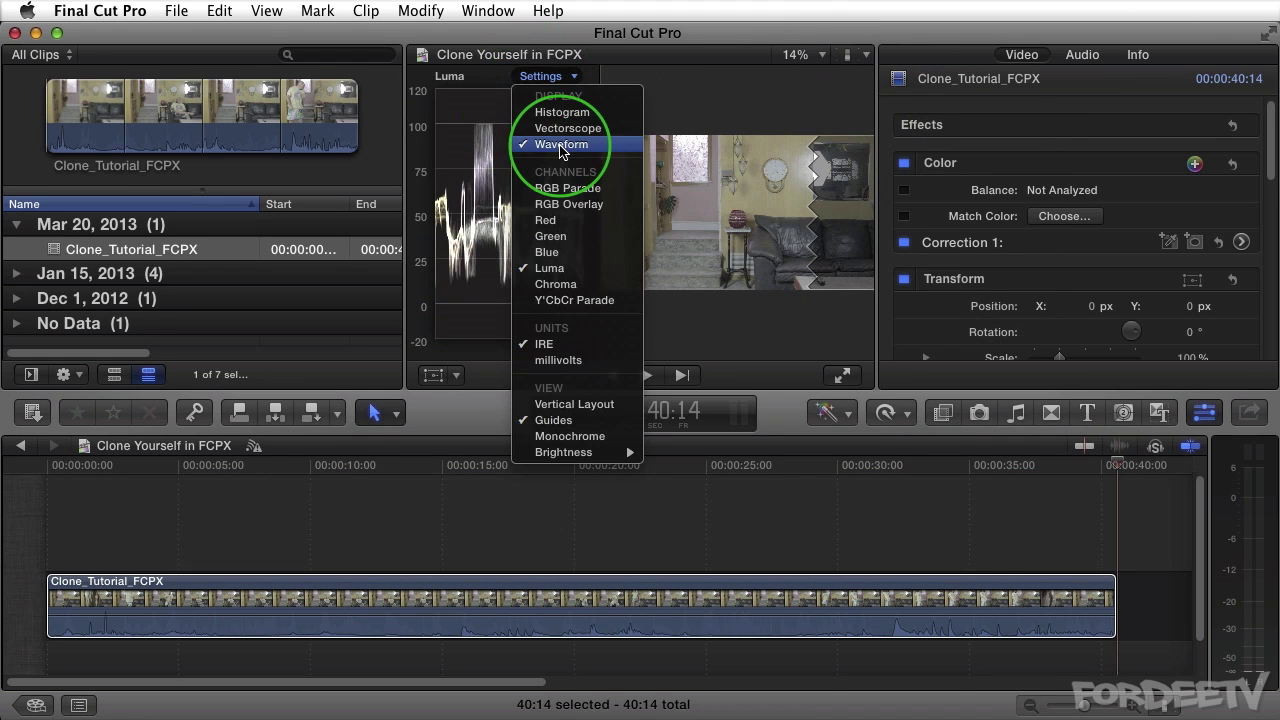
{"action": "left_click", "coordinate": [545, 77]}
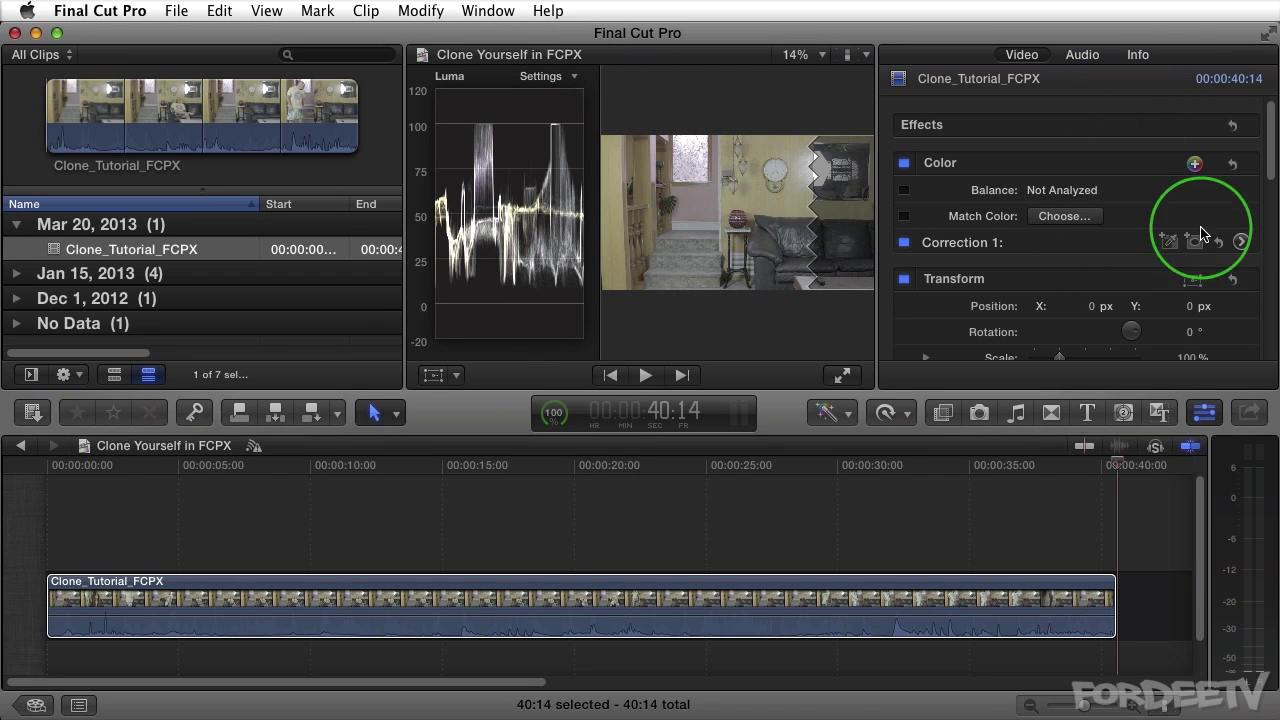
In Correction 1's Exposure pane, raise the master exposure and pull the shadows slightly darker.
{"action": "left_click", "coordinate": [1241, 243]}
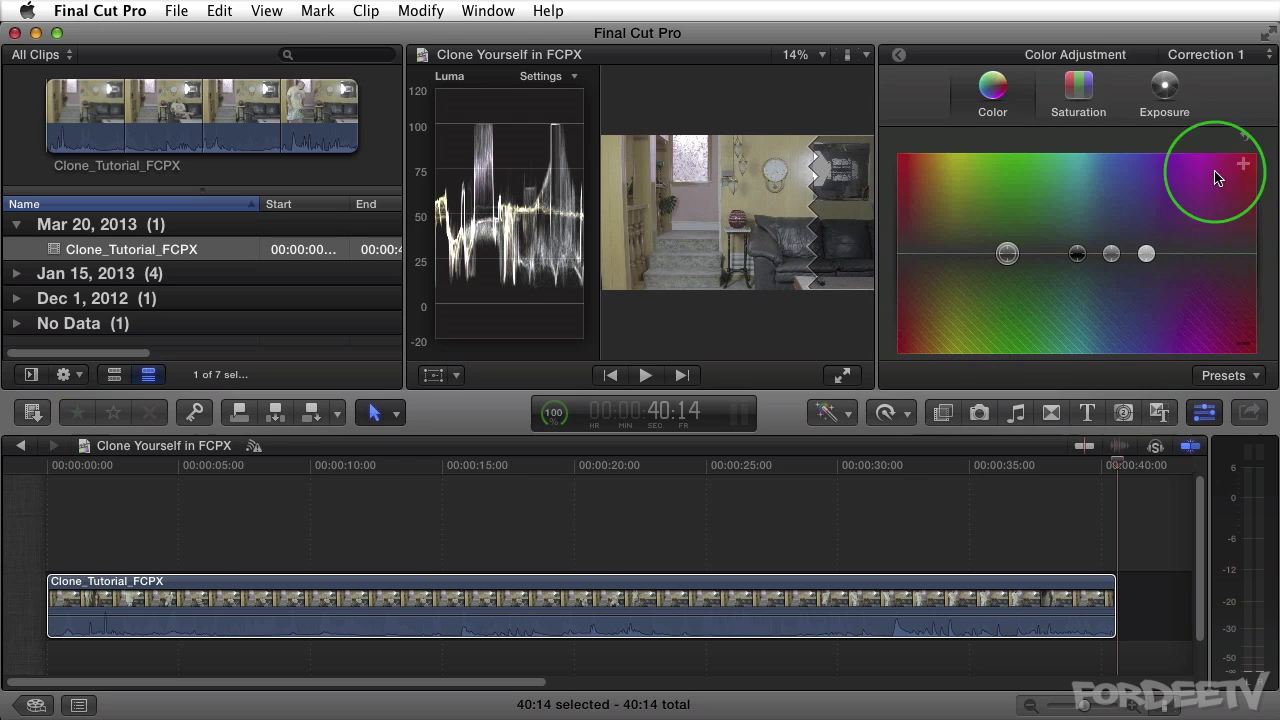
{"action": "left_click", "coordinate": [1163, 88]}
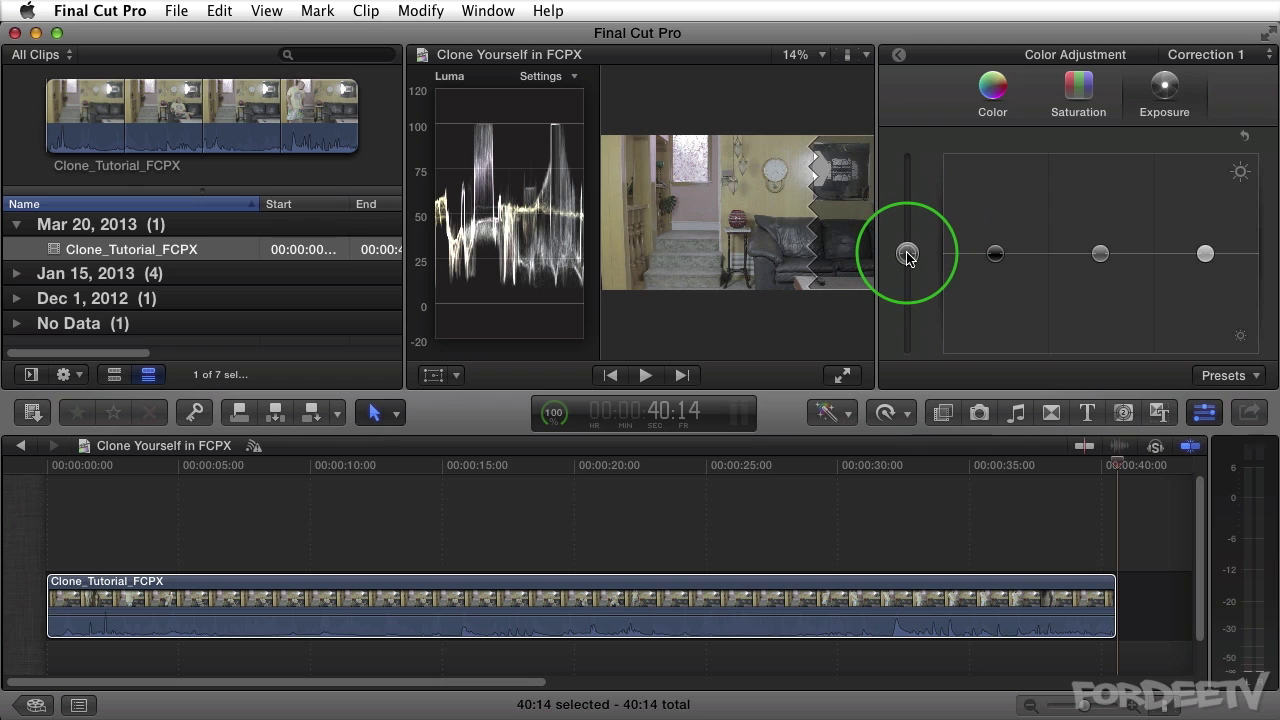
{"action": "left_click_drag", "start_coordinate": [907, 257], "coordinate": [906, 240]}
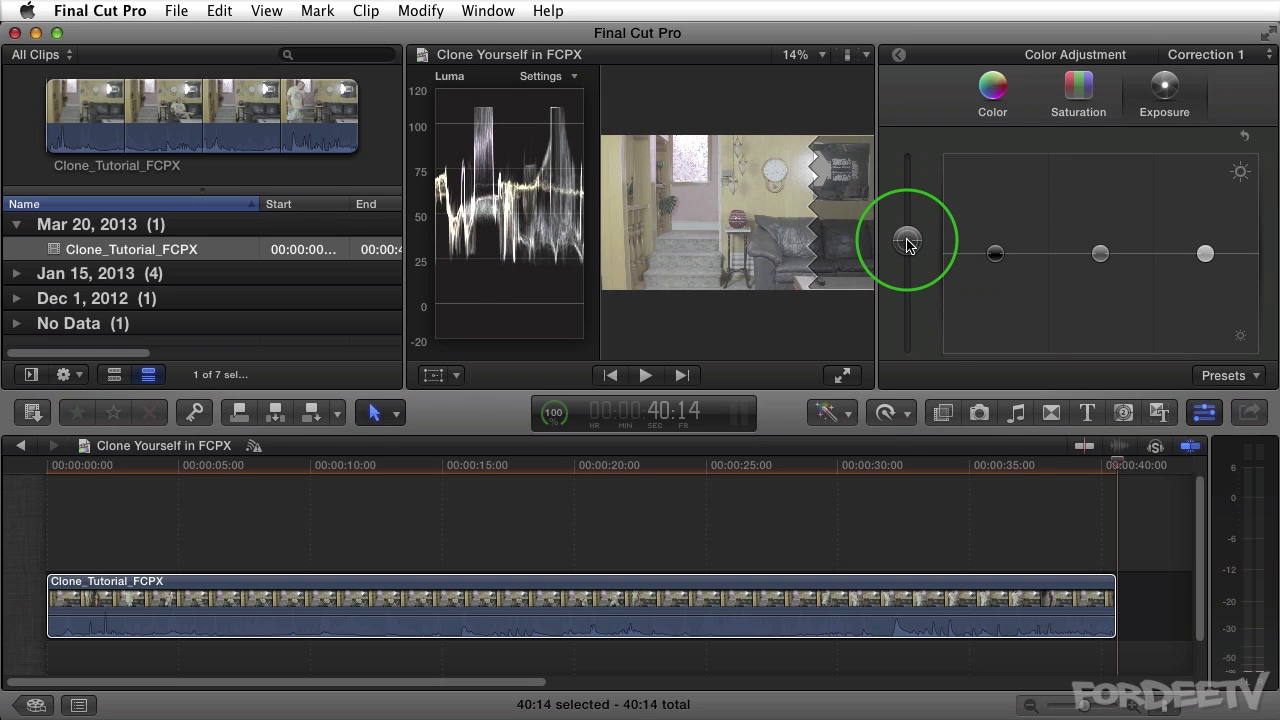
{"action": "mouse_move", "coordinate": [990, 270]}
{"action": "left_mouse_down"}
{"action": "mouse_move", "coordinate": [1003, 272]}
{"action": "mouse_move", "coordinate": [997, 284]}
{"action": "left_mouse_up"}
{"action": "left_click_drag", "start_coordinate": [905, 236], "coordinate": [907, 242]}
{"action": "left_click_drag", "start_coordinate": [997, 283], "coordinate": [995, 278]}
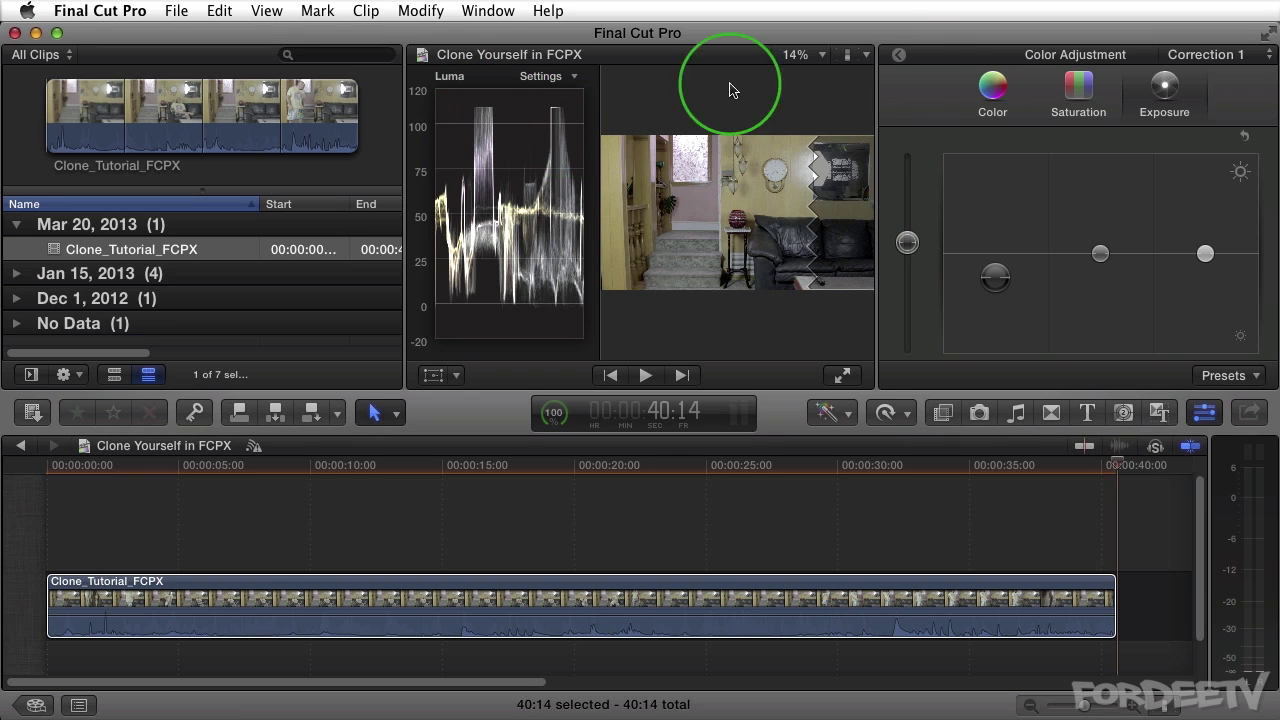
Switch the scope to RGB Parade and nudge Correction 1's midtone colour slightly toward blue.
{"action": "left_click", "coordinate": [548, 80]}
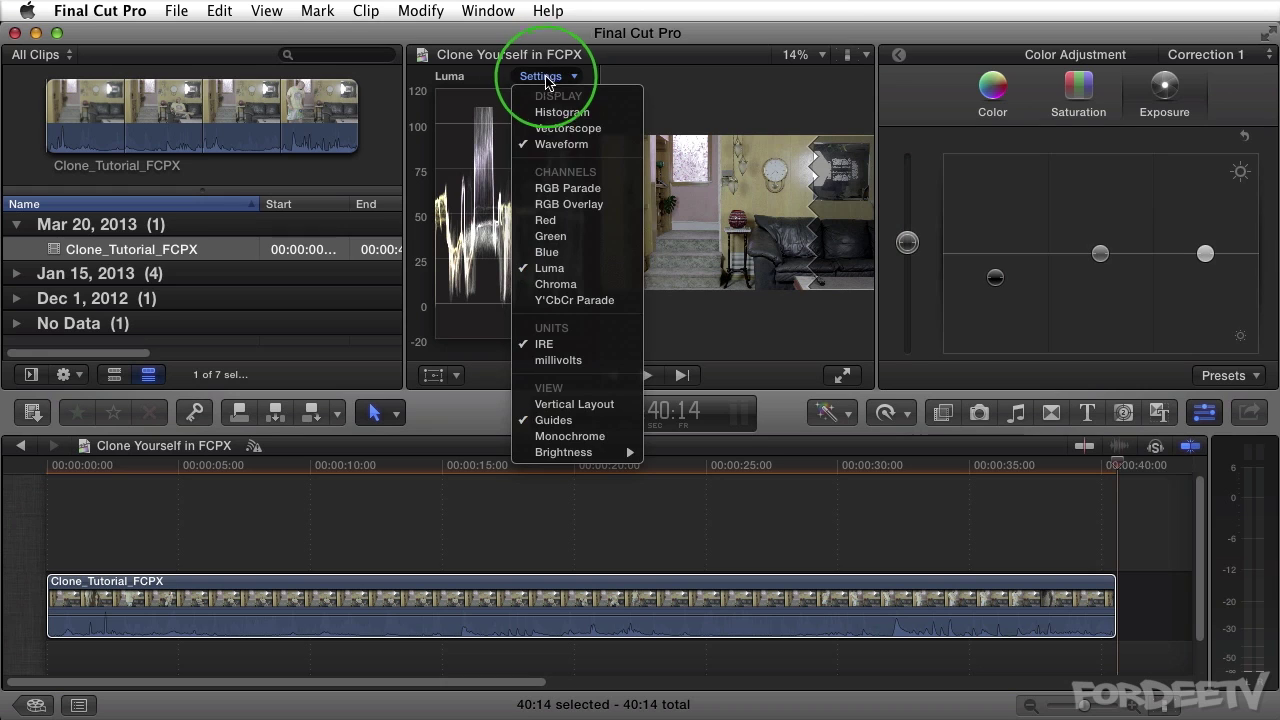
{"action": "left_click", "coordinate": [550, 190]}
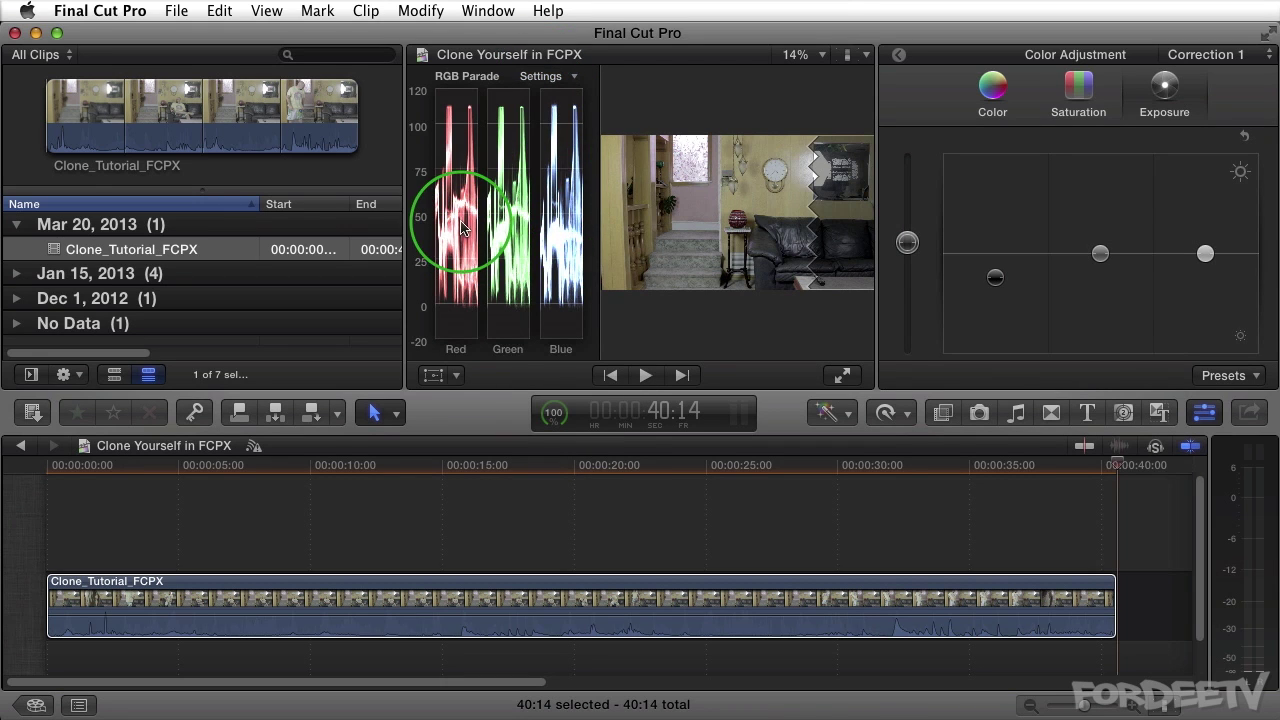
{"action": "left_click", "coordinate": [990, 90]}
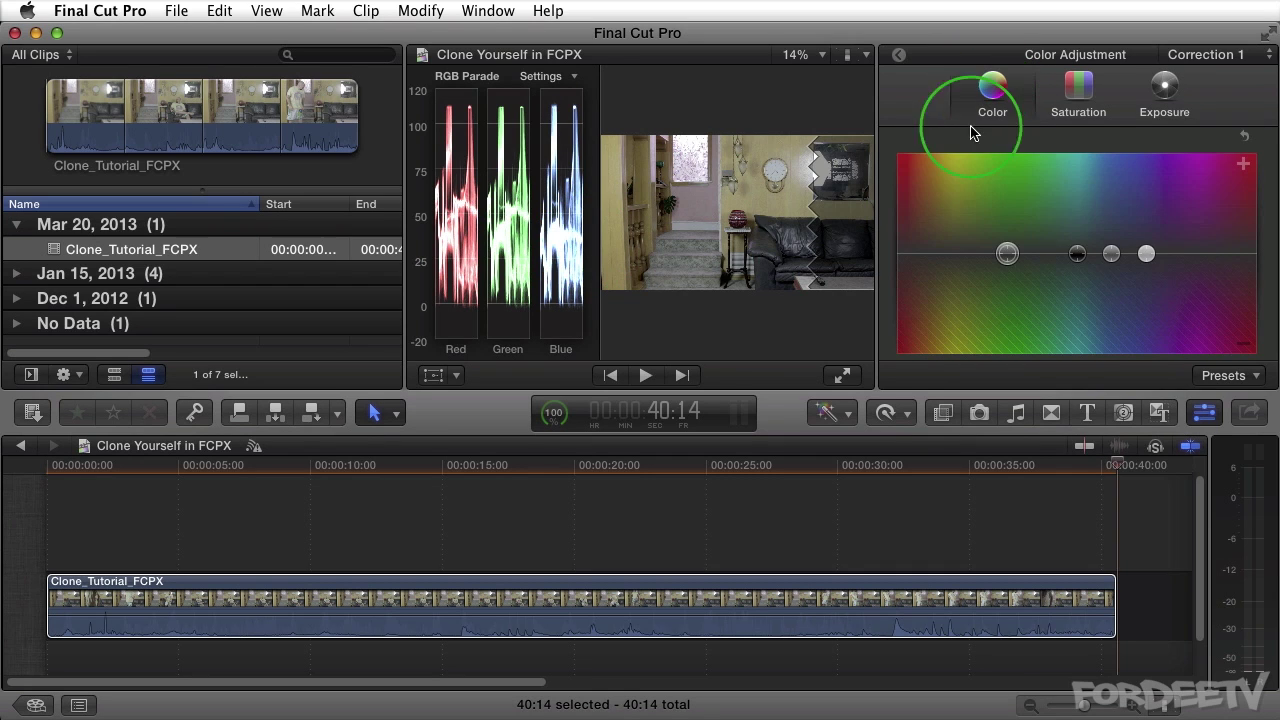
{"action": "left_click_drag", "start_coordinate": [1114, 257], "coordinate": [1114, 255]}
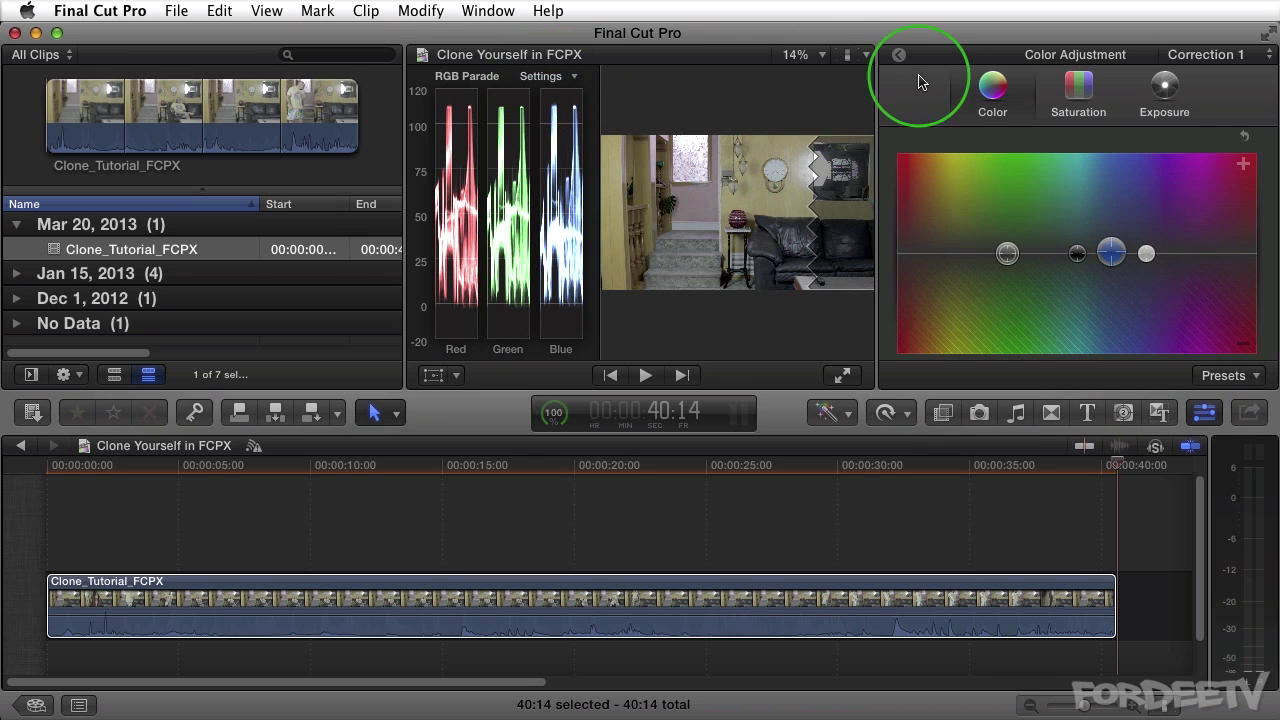
Hide the video scopes and switch off the clip's stereo audio channel in the Audio inspector.
{"action": "left_click", "coordinate": [849, 54]}
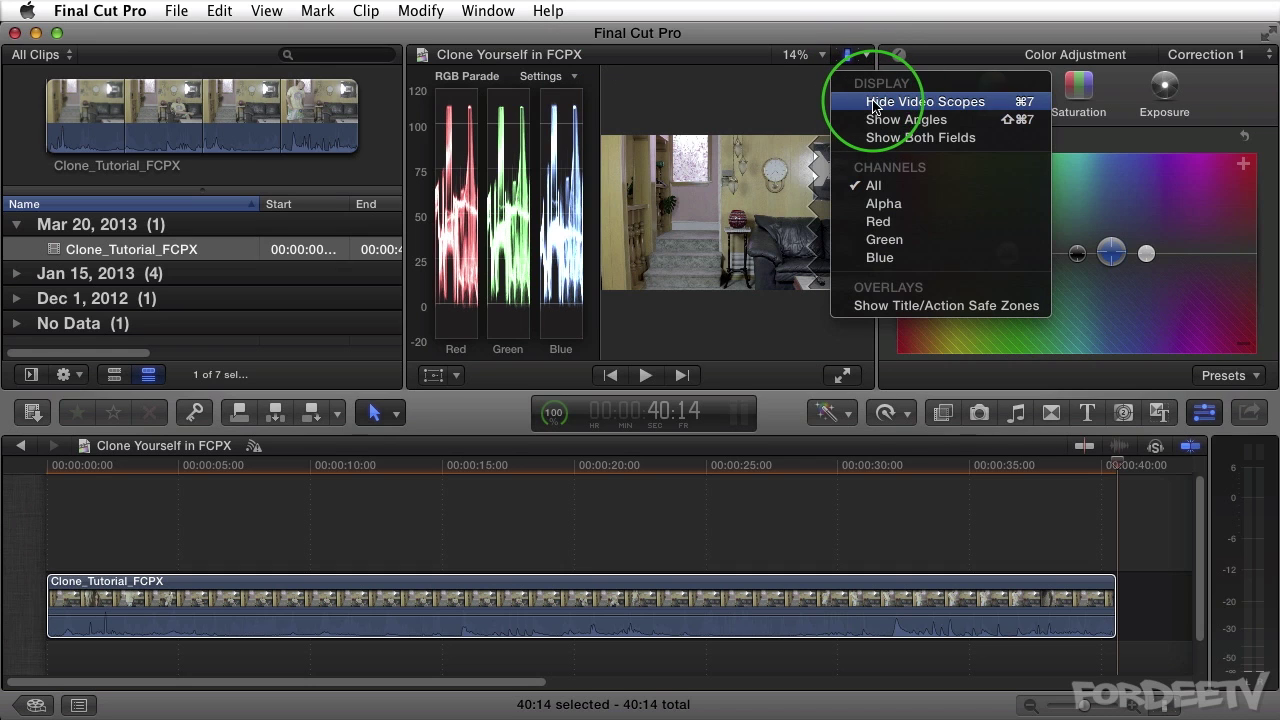
{"action": "left_click", "coordinate": [872, 102]}
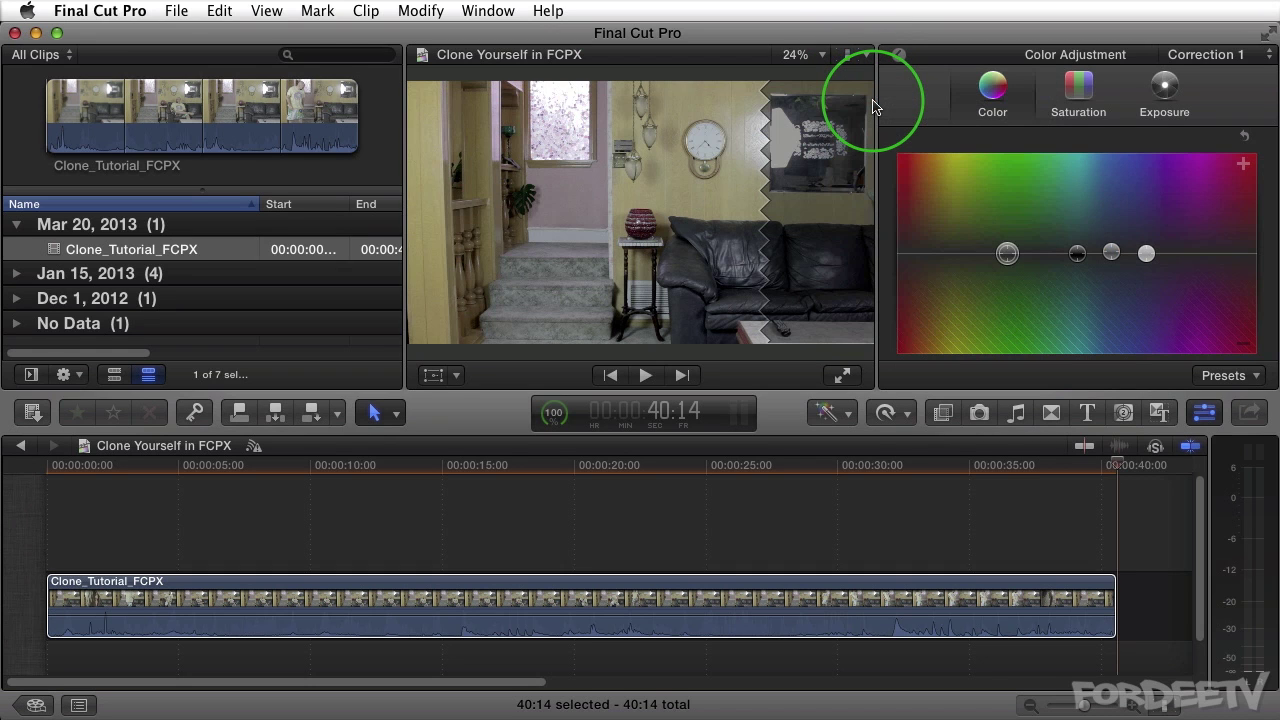
{"action": "left_click", "coordinate": [897, 56]}
{"action": "left_click", "coordinate": [1084, 54]}
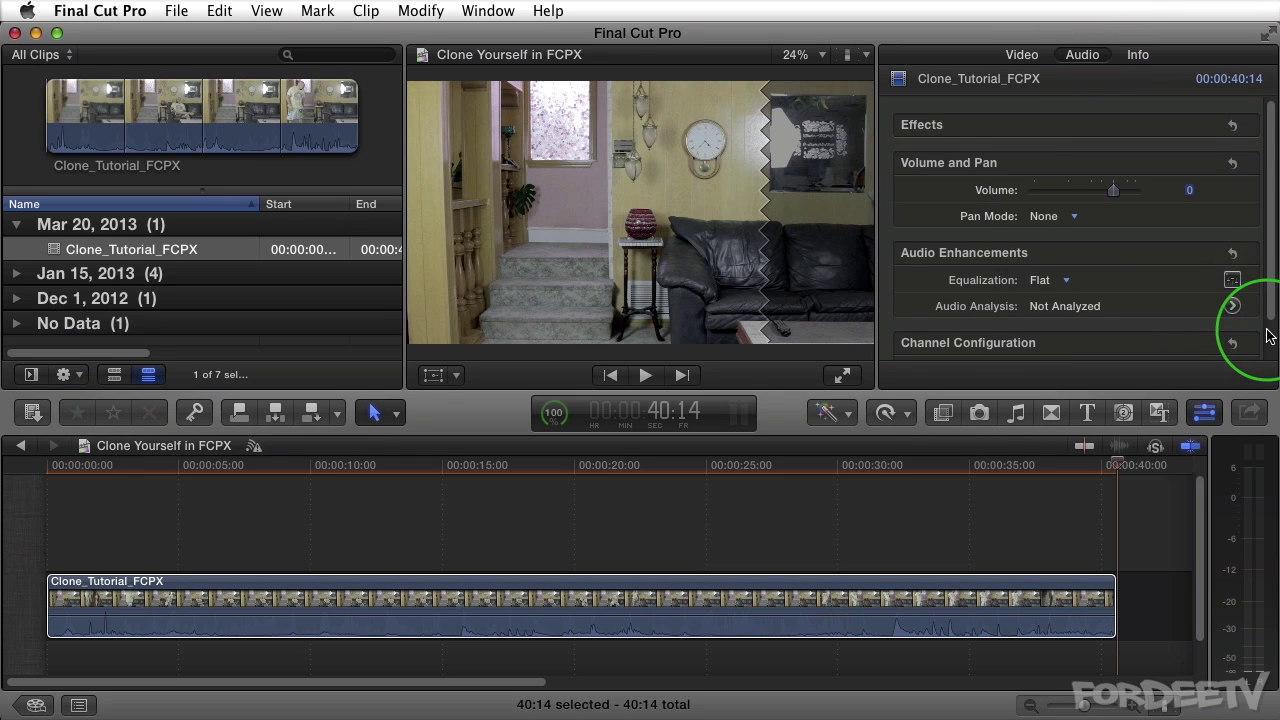
{"action": "scroll", "coordinate": [1268, 336], "scroll_direction": "down", "scroll_amount": 2}
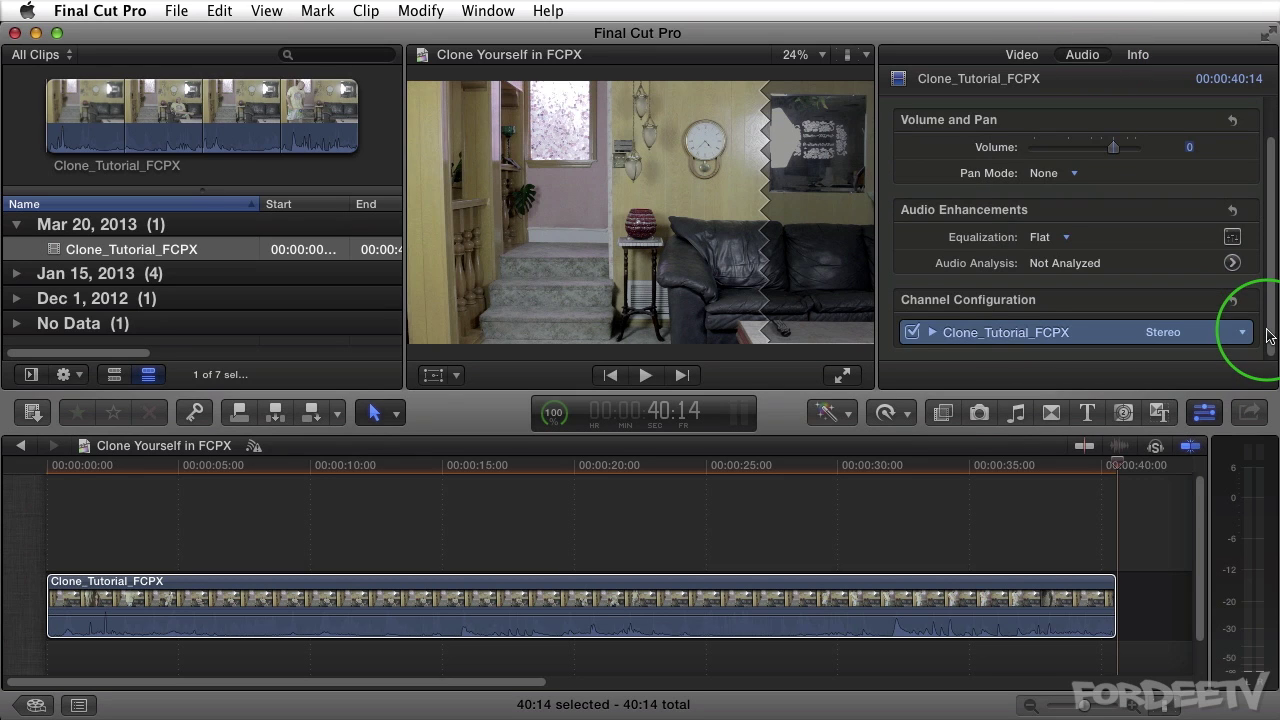
{"action": "left_click", "coordinate": [912, 333]}
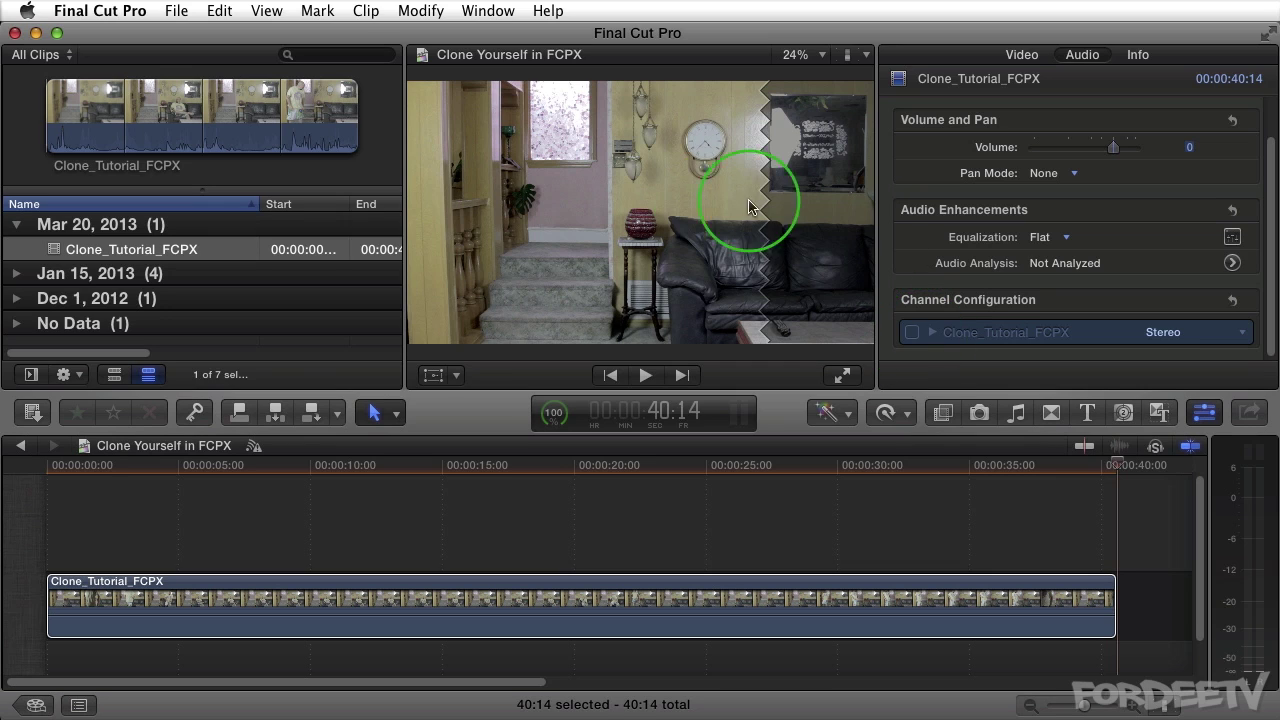
Close the inspector, scrub the playhead to 6:04 where the host is seated, and pick Blade.
{"action": "left_click", "coordinate": [1204, 415]}
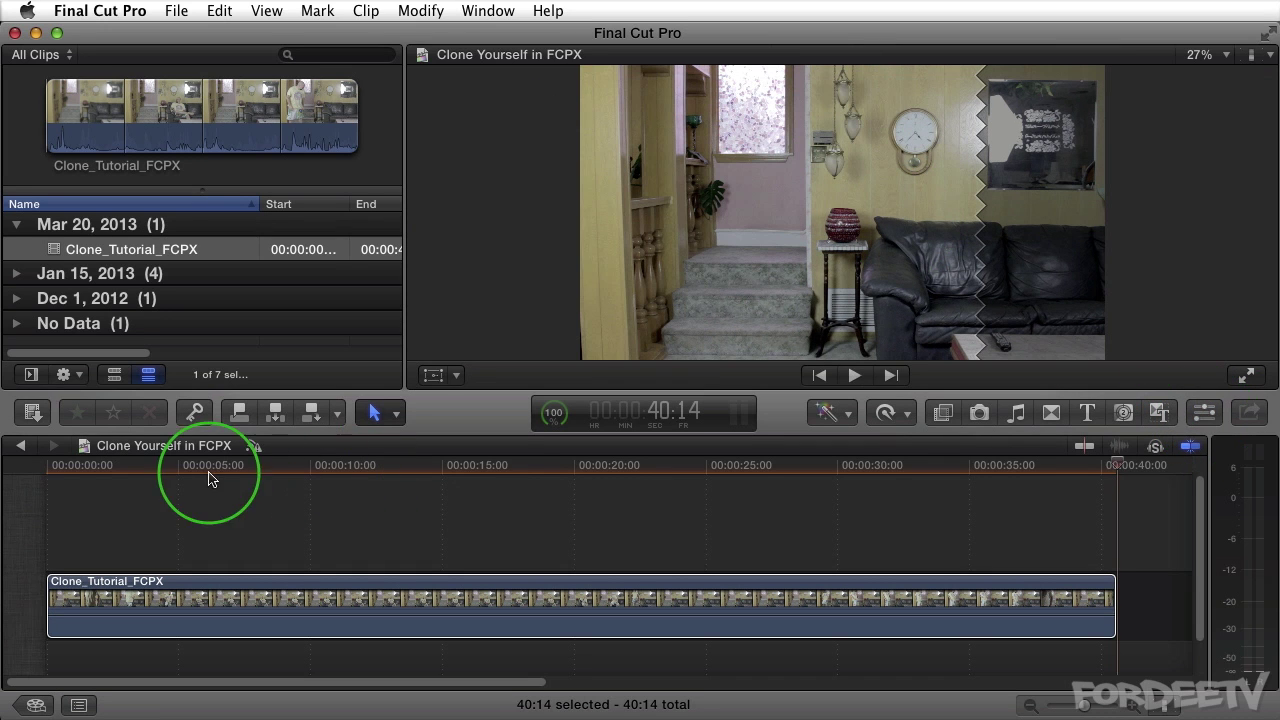
{"action": "left_click", "coordinate": [133, 472]}
{"action": "left_click", "coordinate": [135, 470]}
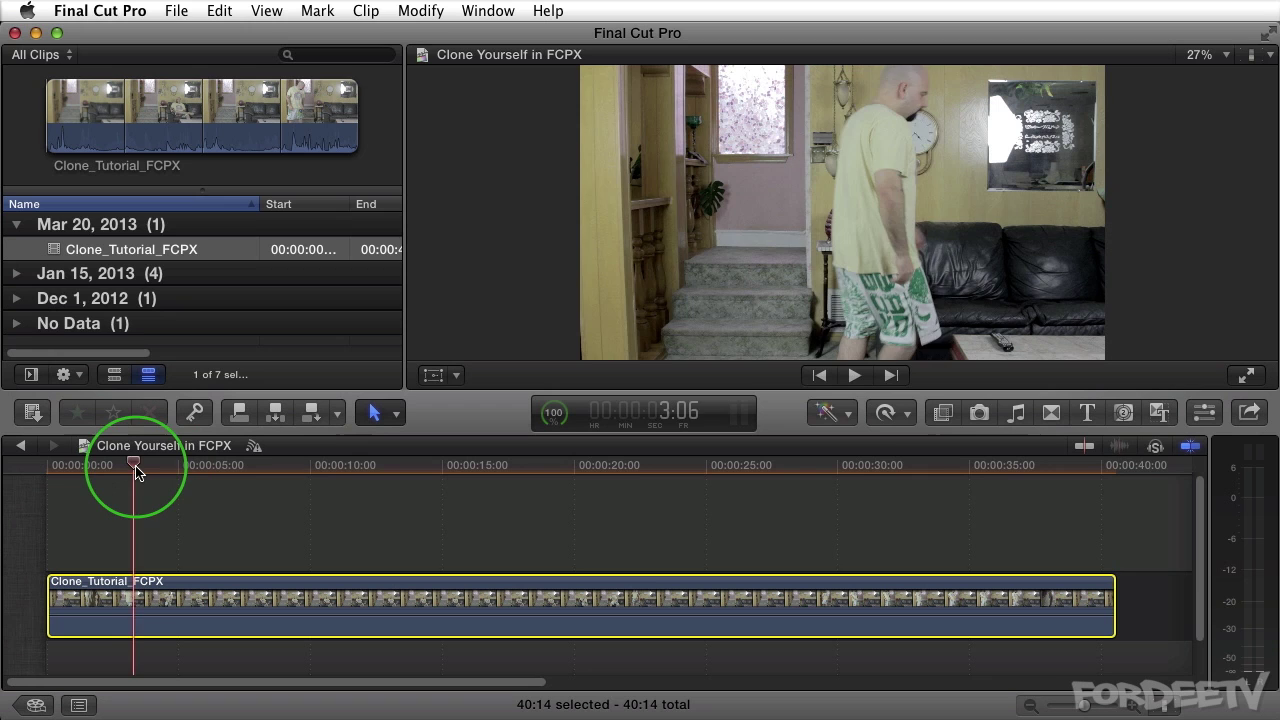
{"action": "left_click_drag", "start_coordinate": [137, 472], "coordinate": [209, 489]}
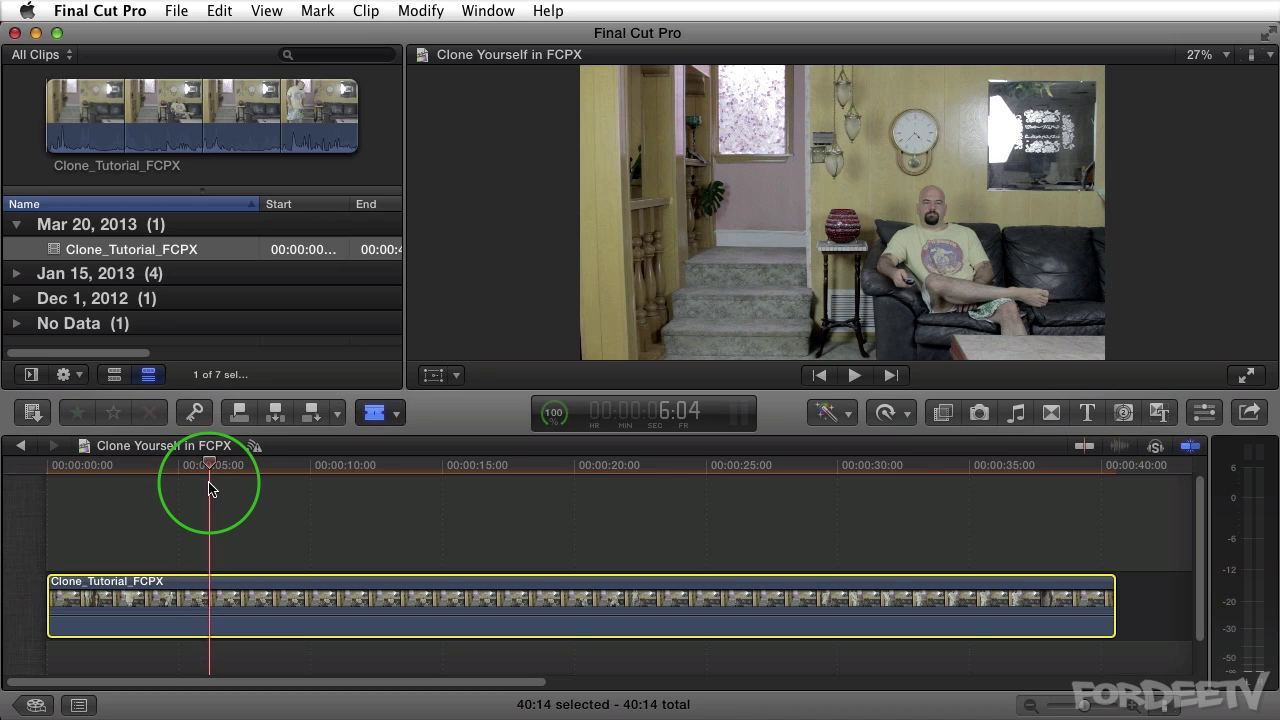
{"action": "left_click", "coordinate": [396, 414]}
{"action": "left_click", "coordinate": [397, 415]}
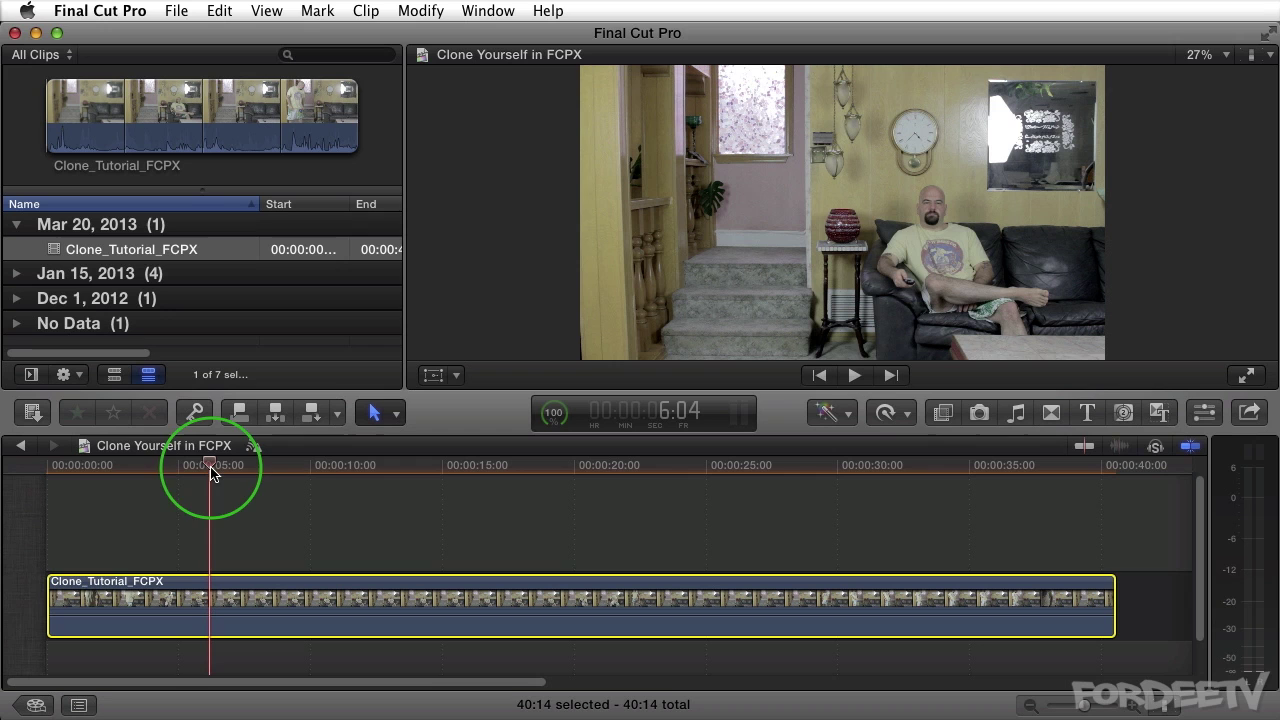
Cut the clip at 6:04 and delete the opening walk-in piece.
{"action": "left_click", "coordinate": [207, 598]}
{"action": "key", "text": "a"}
{"action": "left_click", "coordinate": [130, 590]}
{"action": "key", "text": "Delete"}
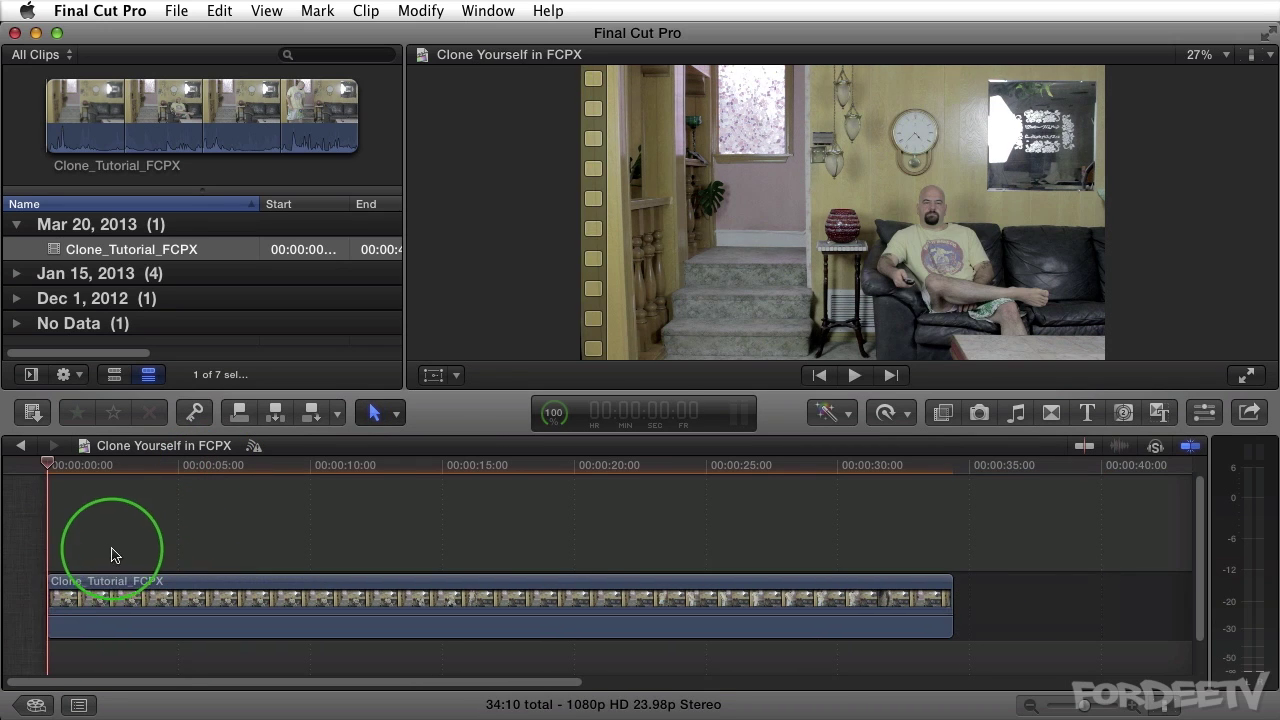
Blade the clip at 13:10 and near 23:16, then select the middle piece between the cuts.
{"action": "left_click_drag", "start_coordinate": [50, 466], "coordinate": [402, 488]}
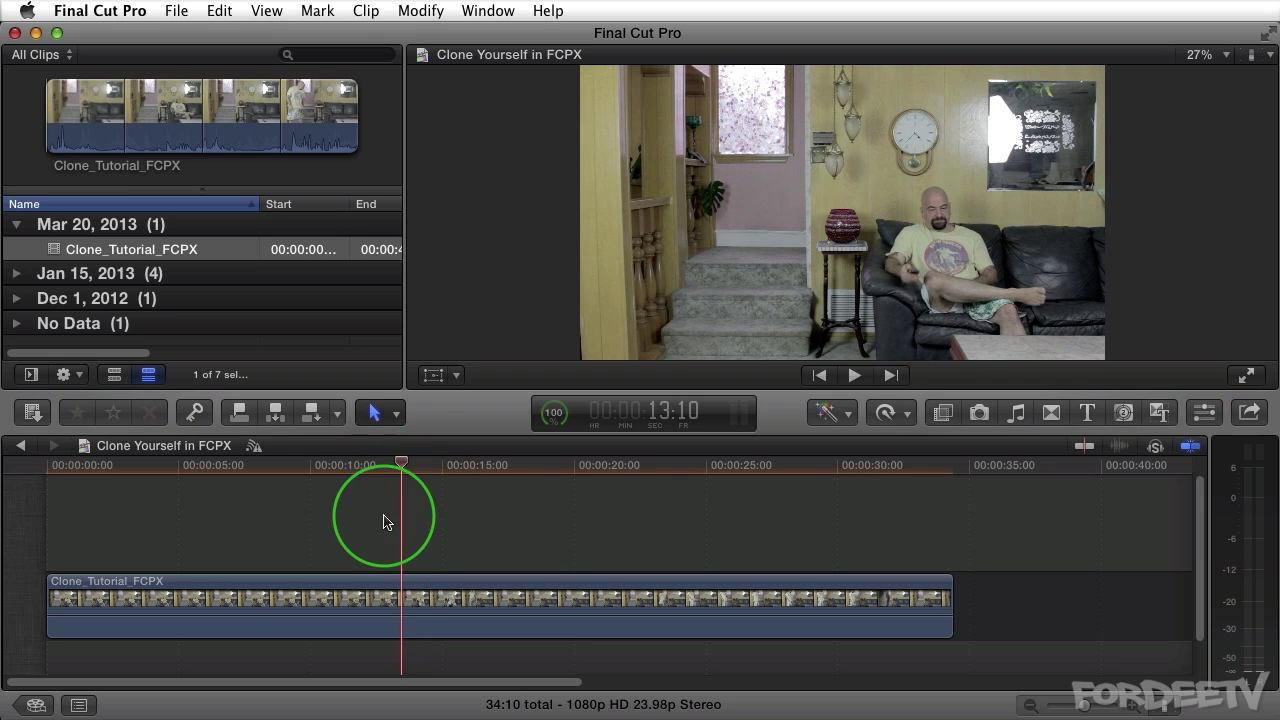
{"action": "key", "text": "b"}
{"action": "left_click", "coordinate": [402, 599]}
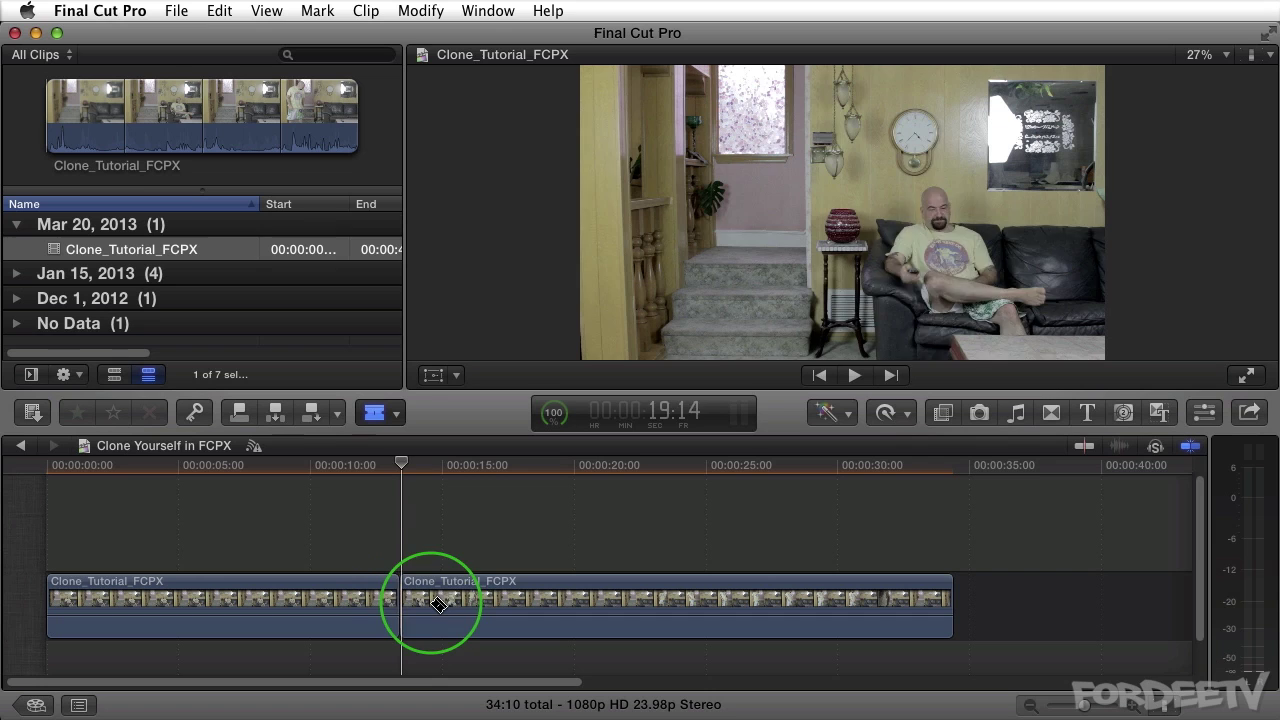
{"action": "key", "text": "a"}
{"action": "left_click_drag", "start_coordinate": [402, 467], "coordinate": [635, 474]}
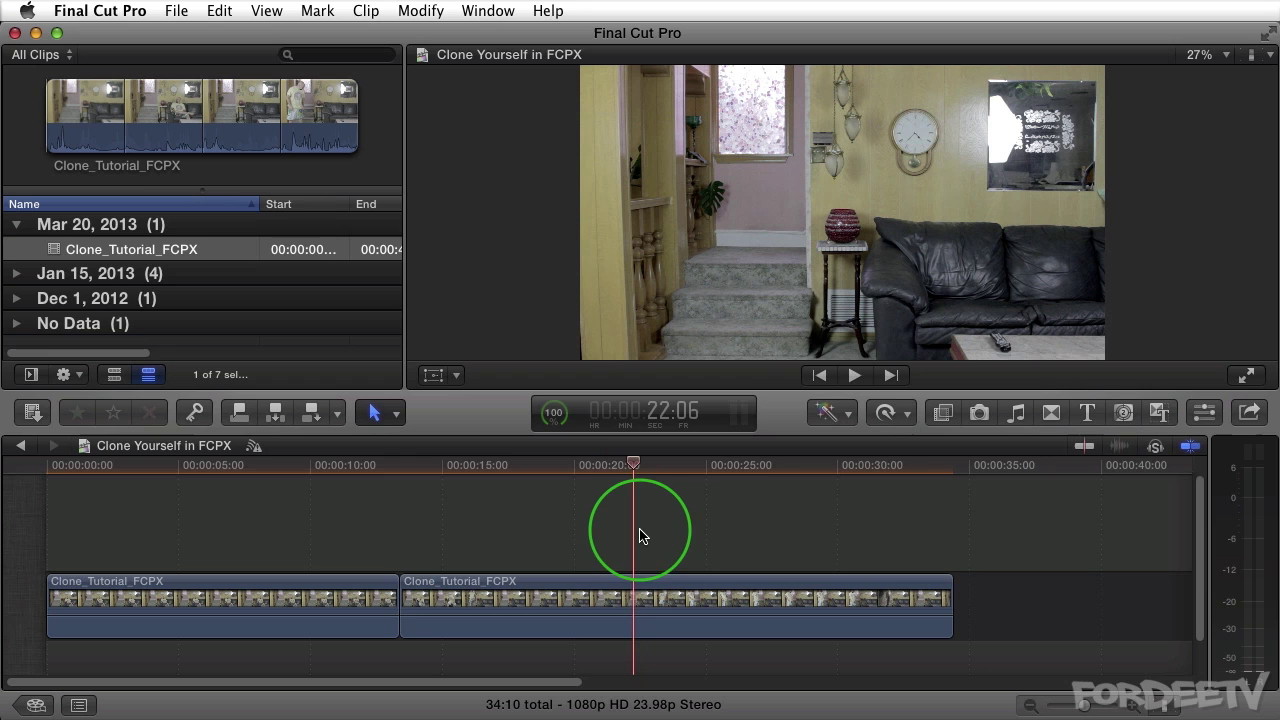
{"action": "key", "text": "b"}
{"action": "left_click", "coordinate": [634, 606]}
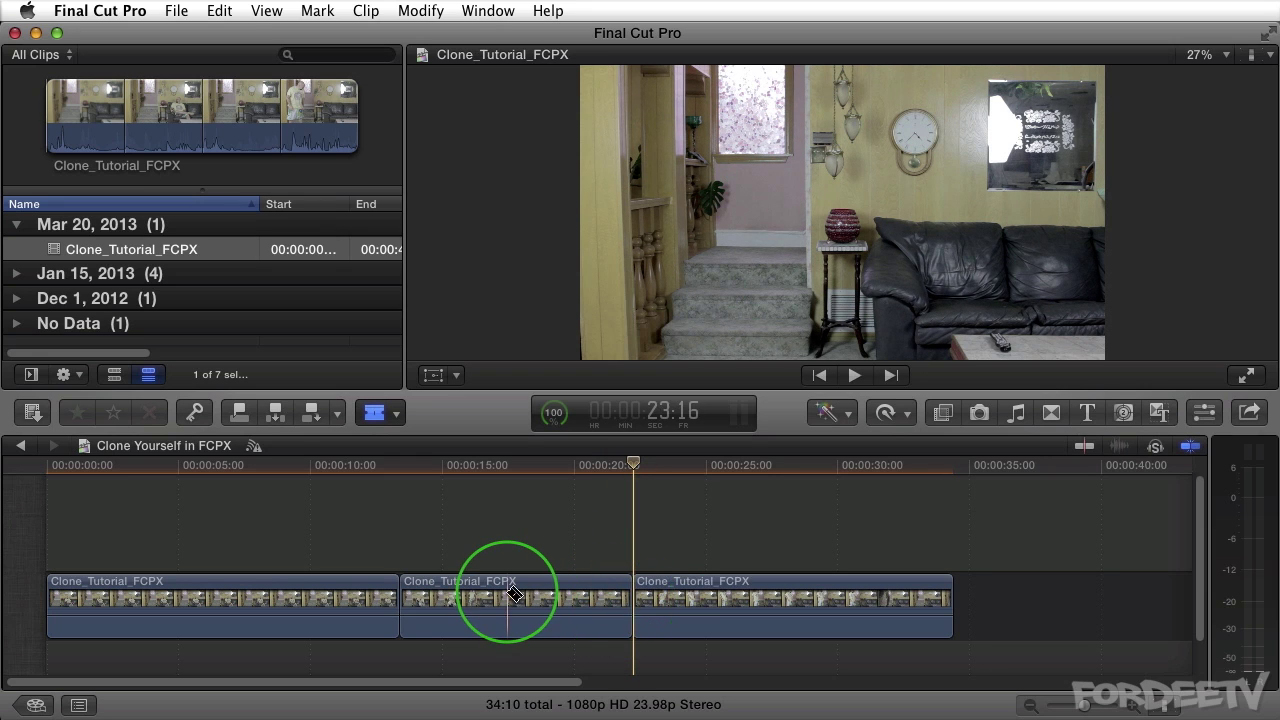
{"action": "left_click", "coordinate": [507, 598]}
{"action": "key", "text": "Delete"}
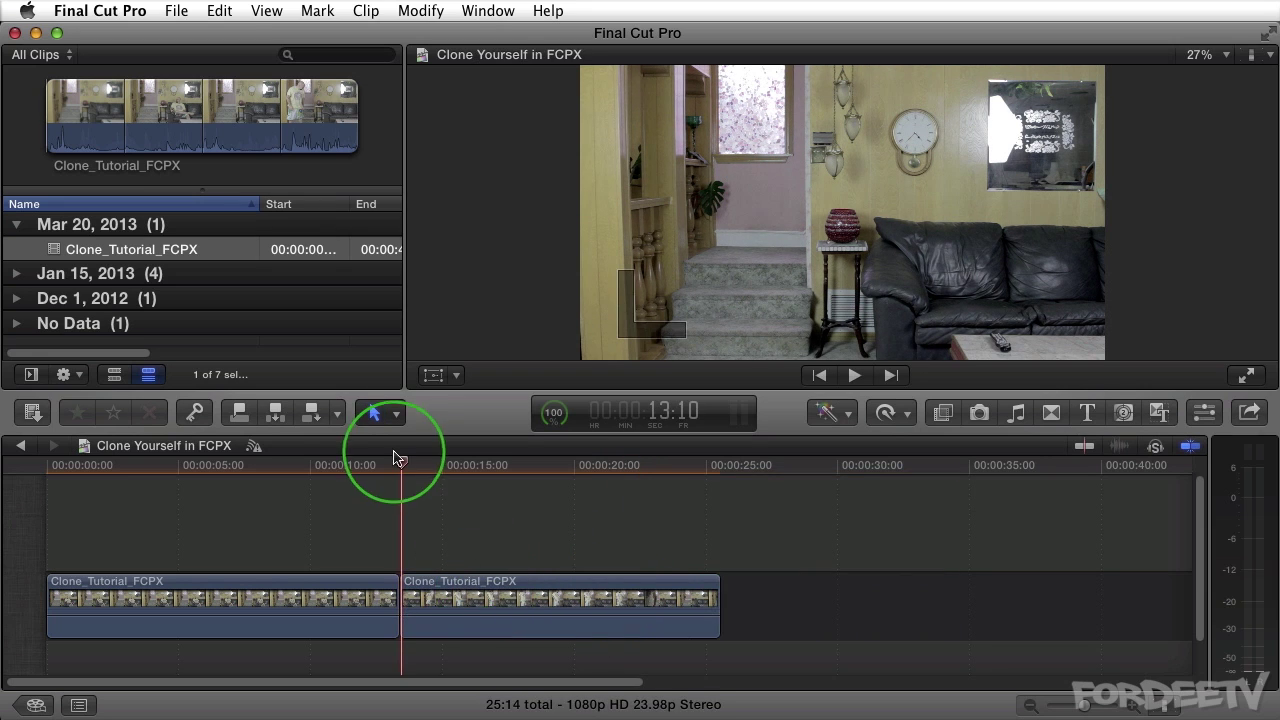
{"action": "left_click_drag", "start_coordinate": [400, 463], "coordinate": [223, 481]}
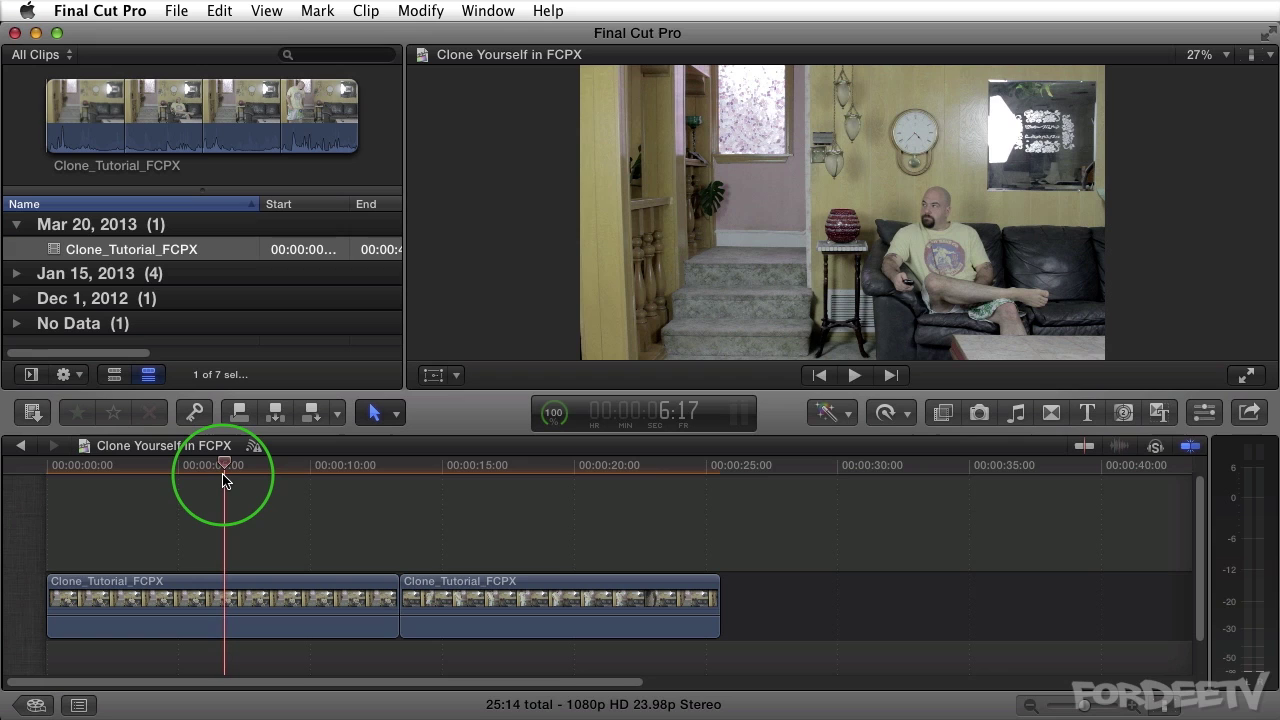
{"action": "left_click", "coordinate": [231, 601]}
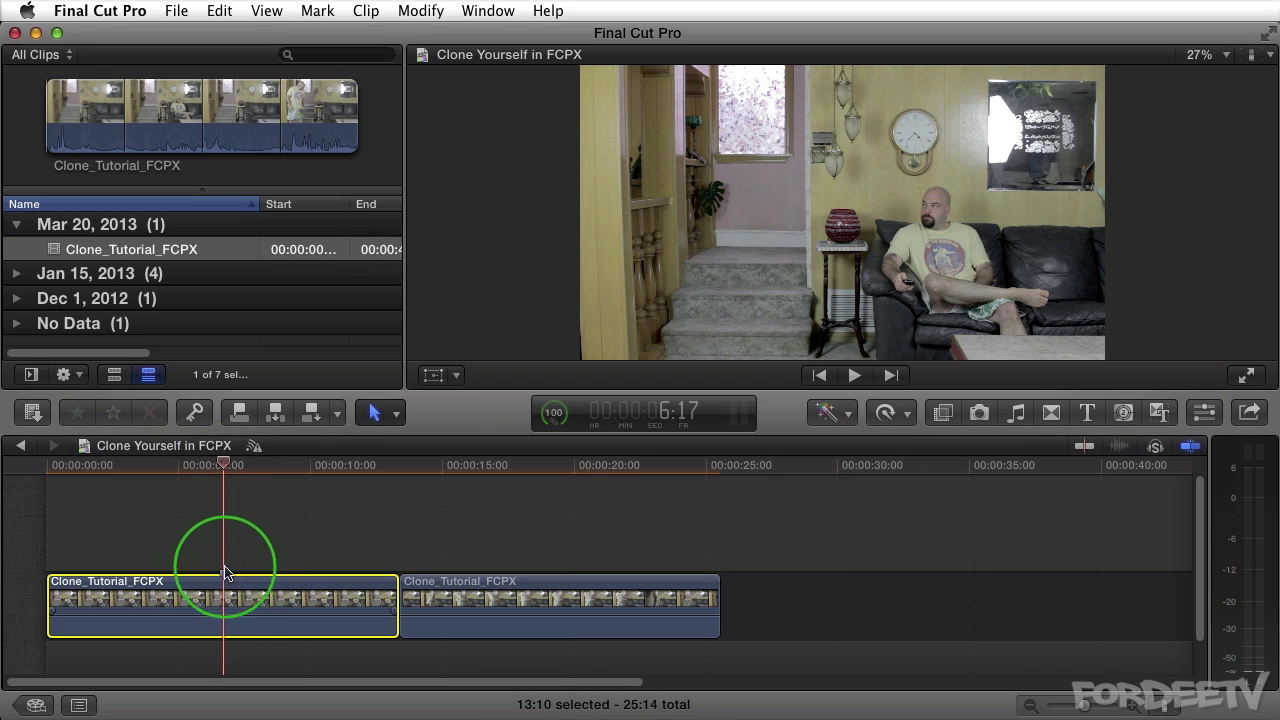
{"action": "left_click_drag", "start_coordinate": [414, 466], "coordinate": [468, 466]}
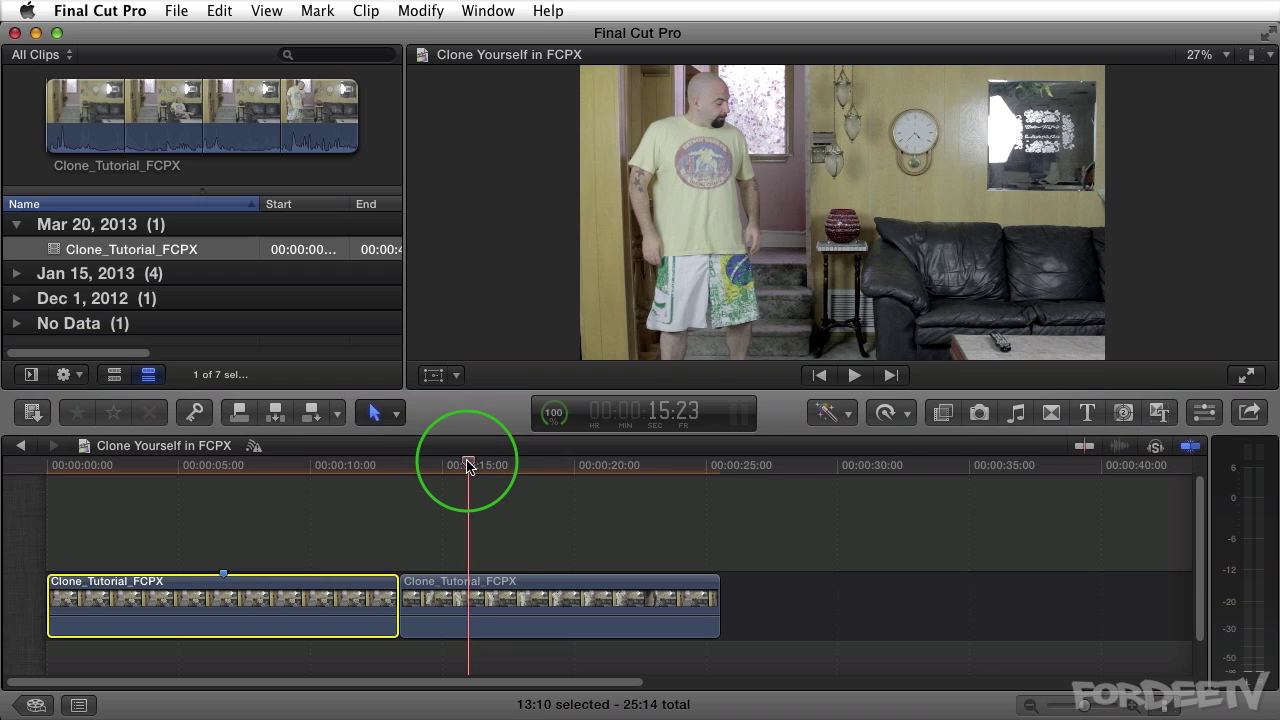
Lift the second clip above the first as a connected clip and cut it where the lower clip ends.
{"action": "left_click", "coordinate": [472, 600]}
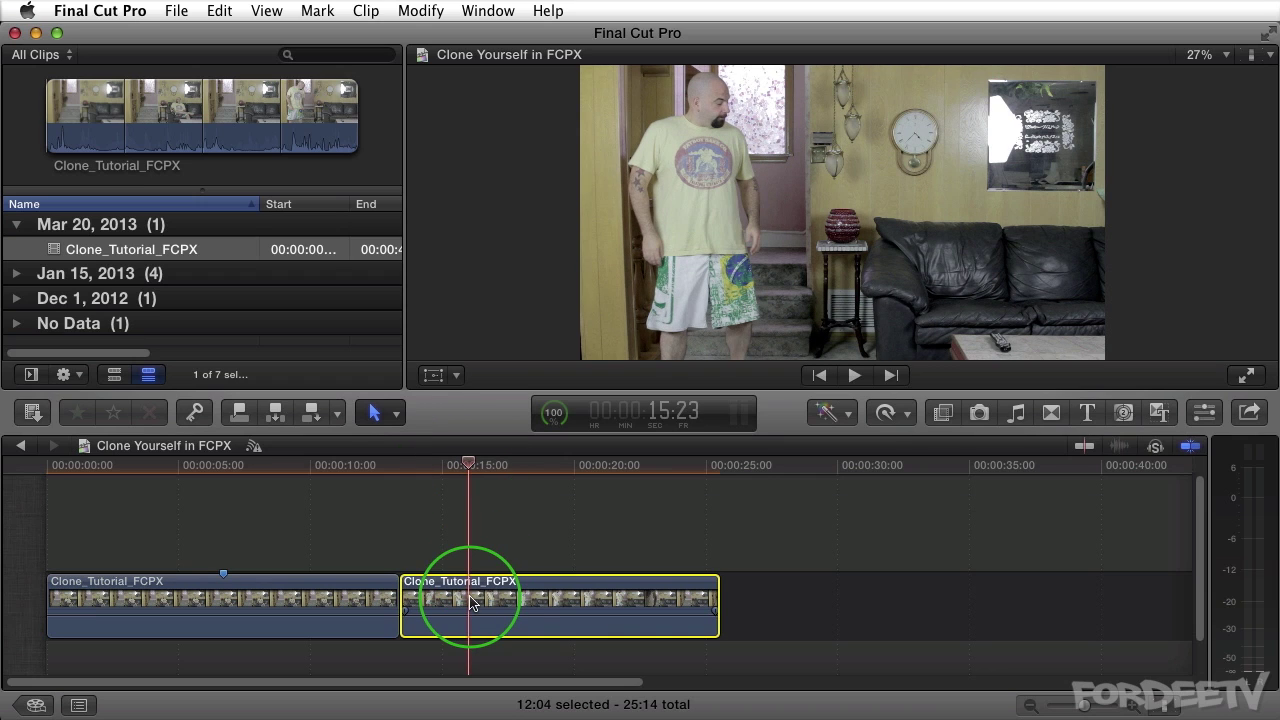
{"action": "left_click_drag", "start_coordinate": [472, 602], "coordinate": [258, 518]}
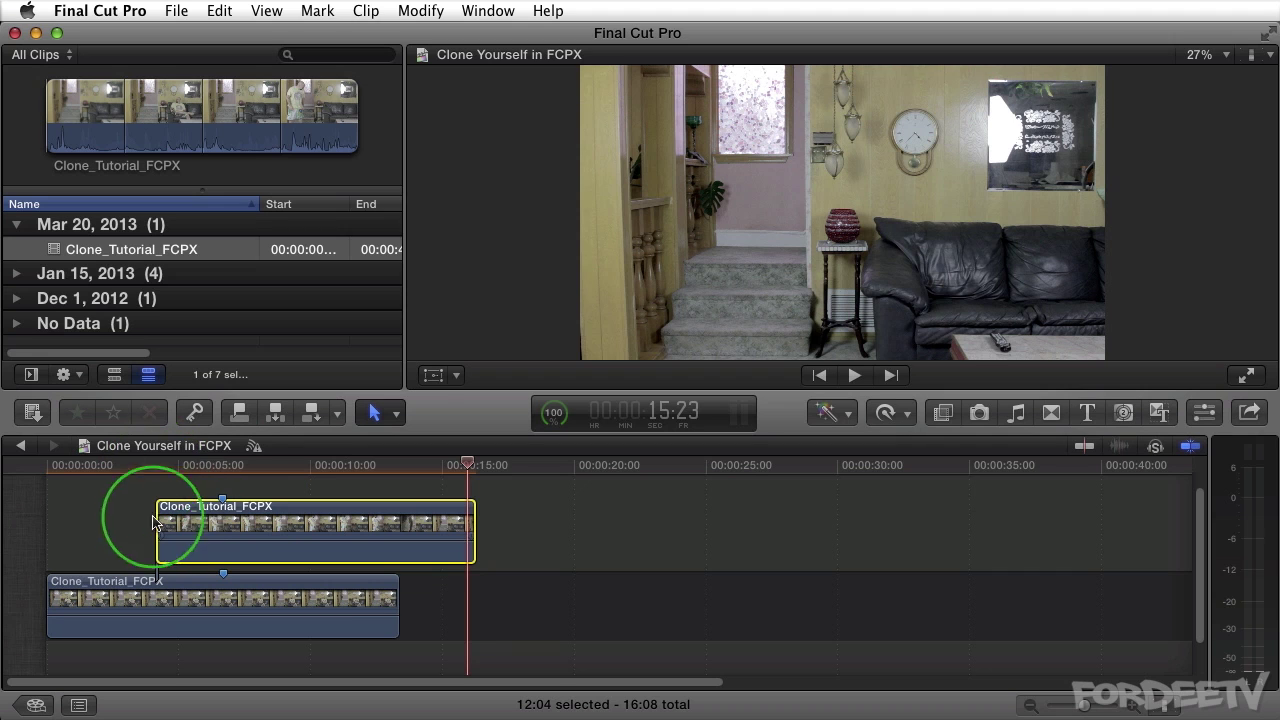
{"action": "left_click", "coordinate": [188, 466]}
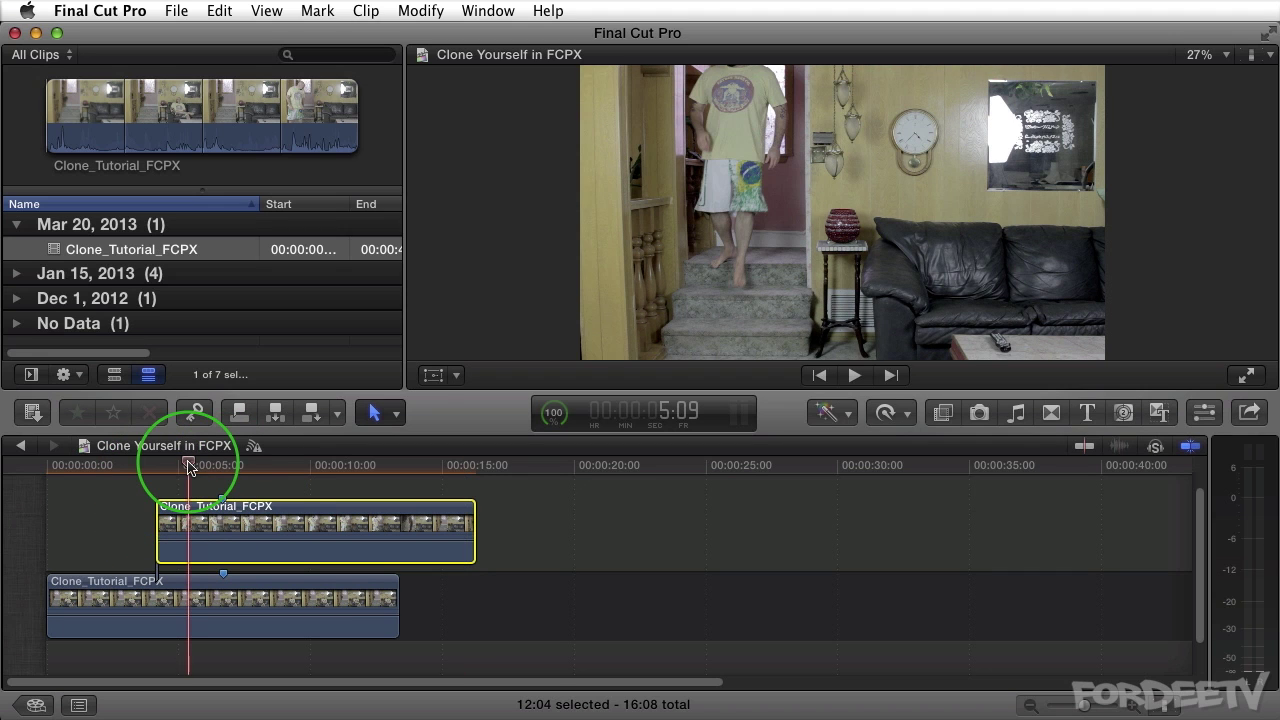
{"action": "key", "text": "b"}
{"action": "left_click", "coordinate": [398, 525]}
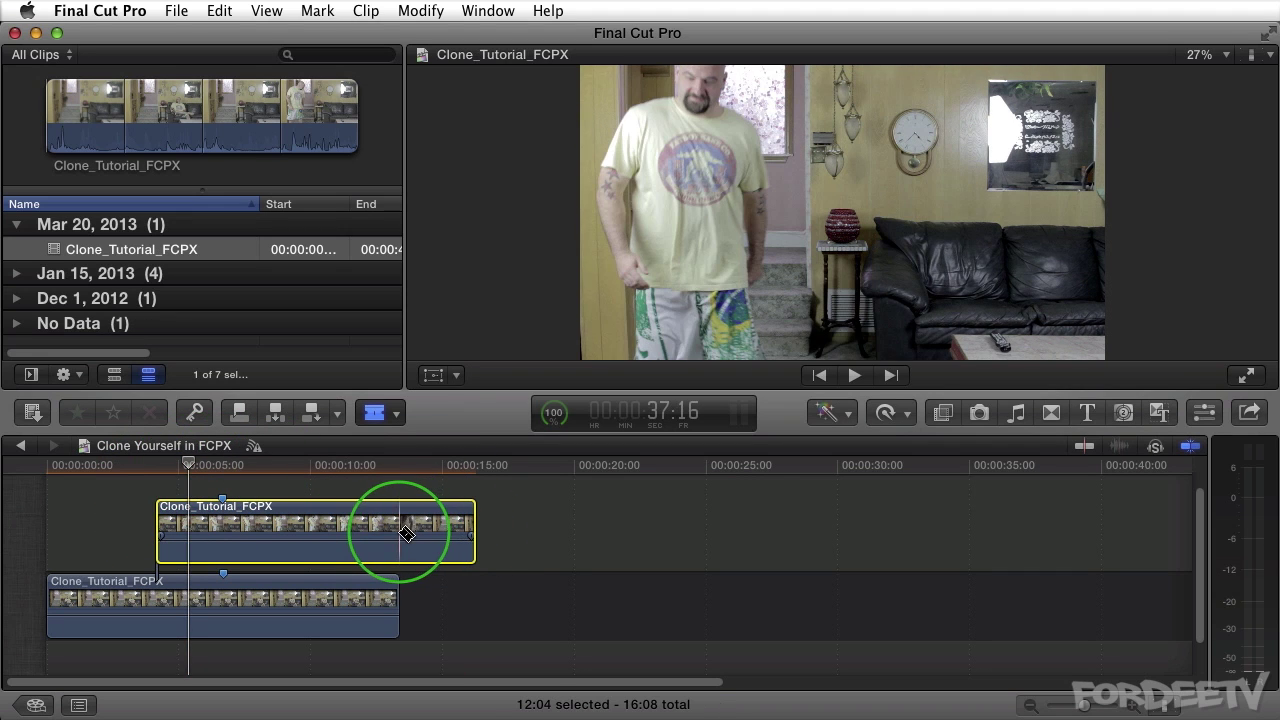
Delete the upper clip's trailing piece and the gap below it, leaving 13:10 total.
{"action": "key", "text": "a"}
{"action": "left_click_drag", "start_coordinate": [494, 526], "coordinate": [440, 614]}
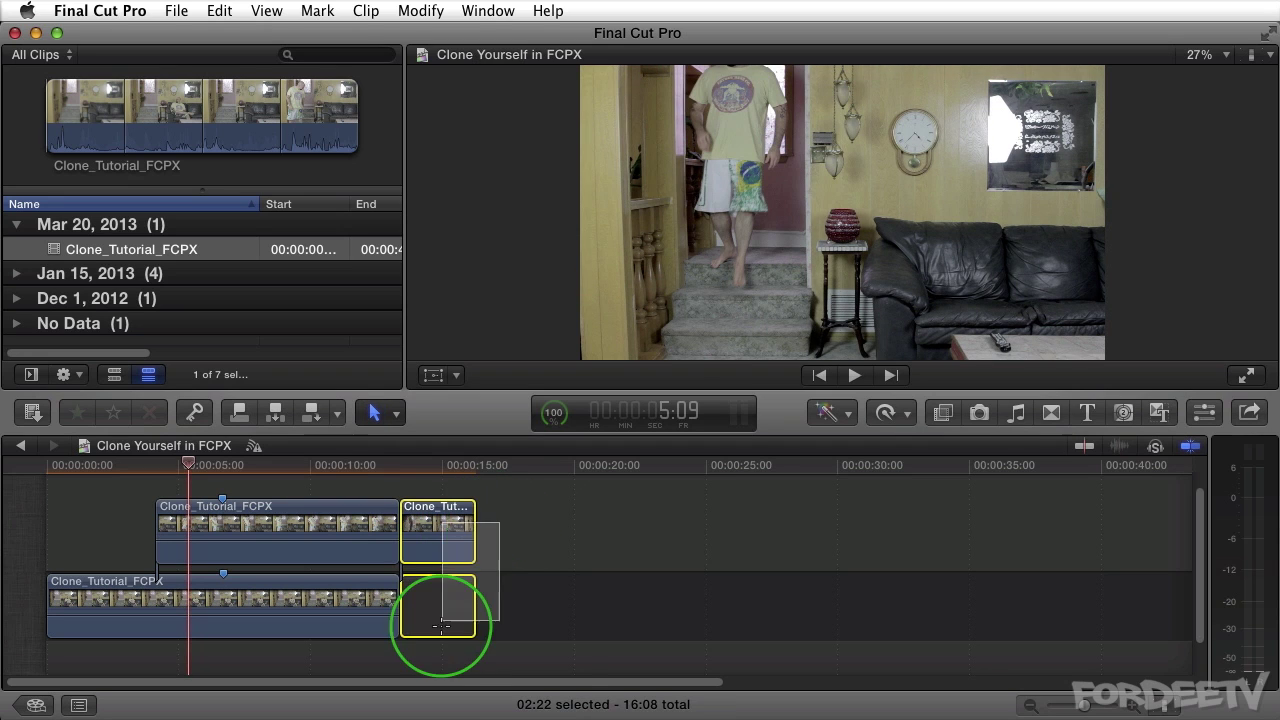
{"action": "key", "text": "Delete"}
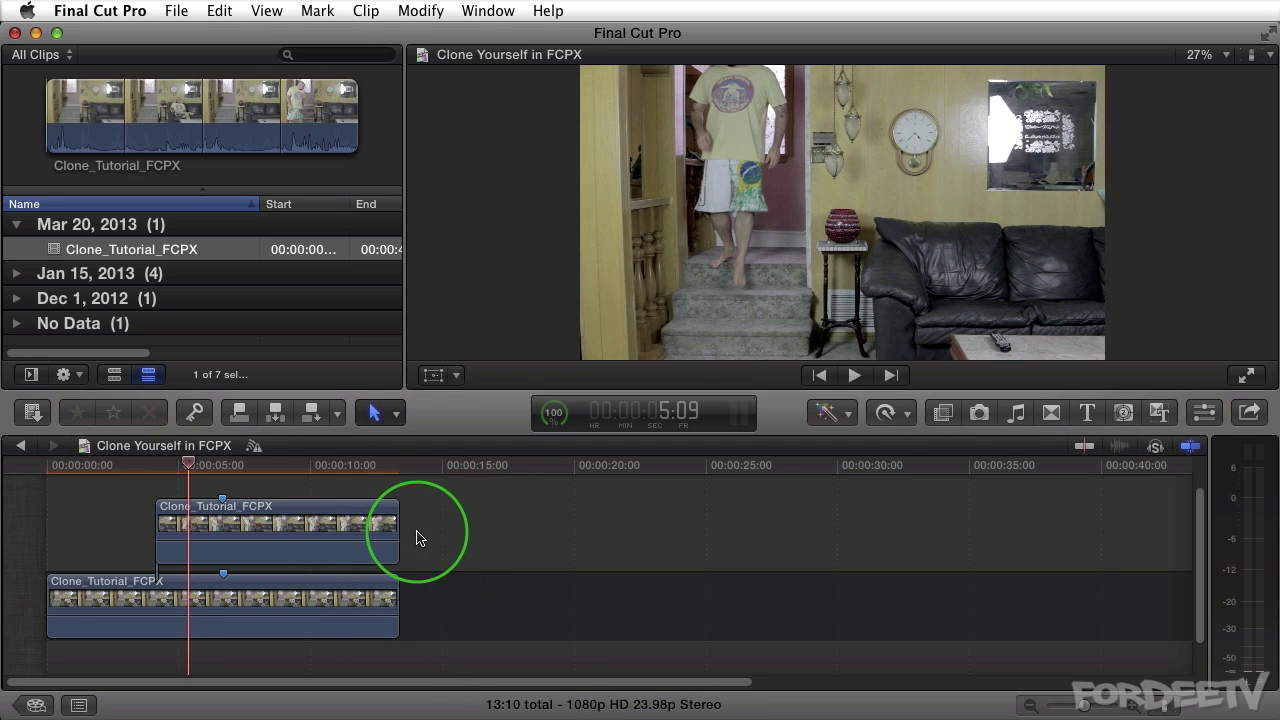
{"action": "mouse_move", "coordinate": [189, 466]}
{"action": "left_mouse_down"}
{"action": "mouse_move", "coordinate": [232, 466]}
{"action": "mouse_move", "coordinate": [202, 470]}
{"action": "left_mouse_up"}
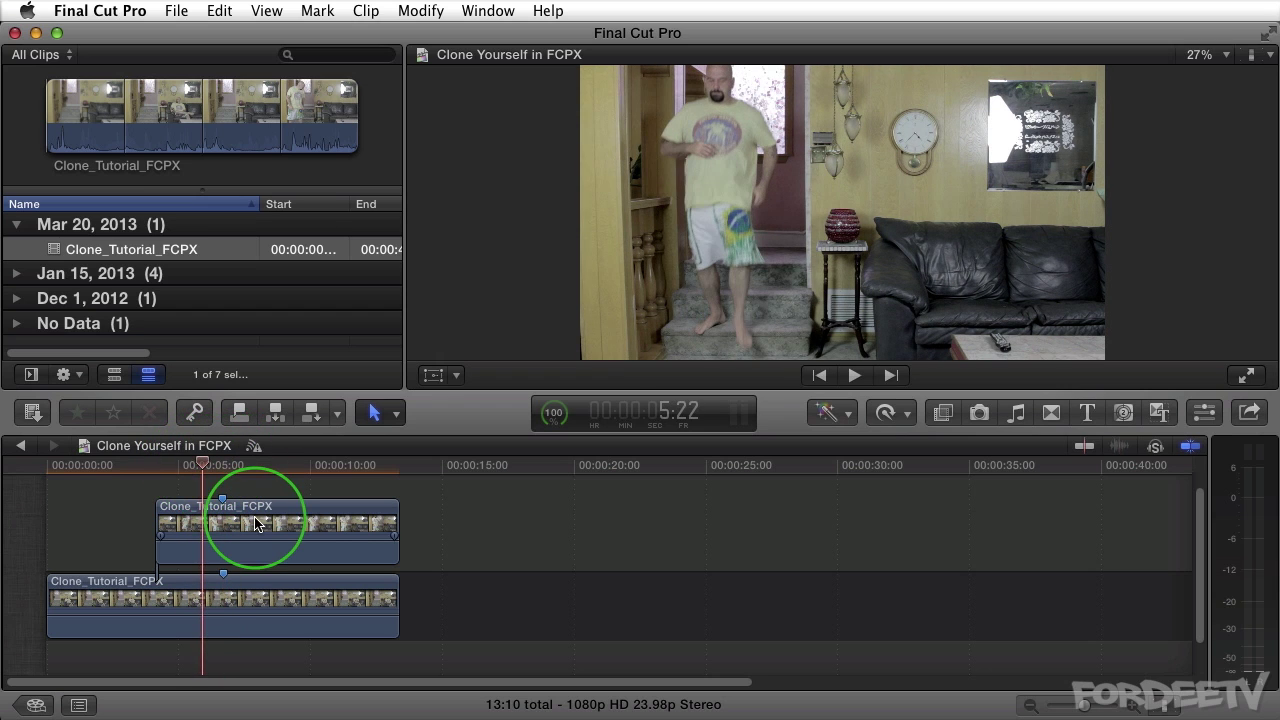
In the upper clip's Video inspector, crop from the right to reveal the seated host.
{"action": "left_click", "coordinate": [231, 508]}
{"action": "left_click", "coordinate": [1200, 414]}
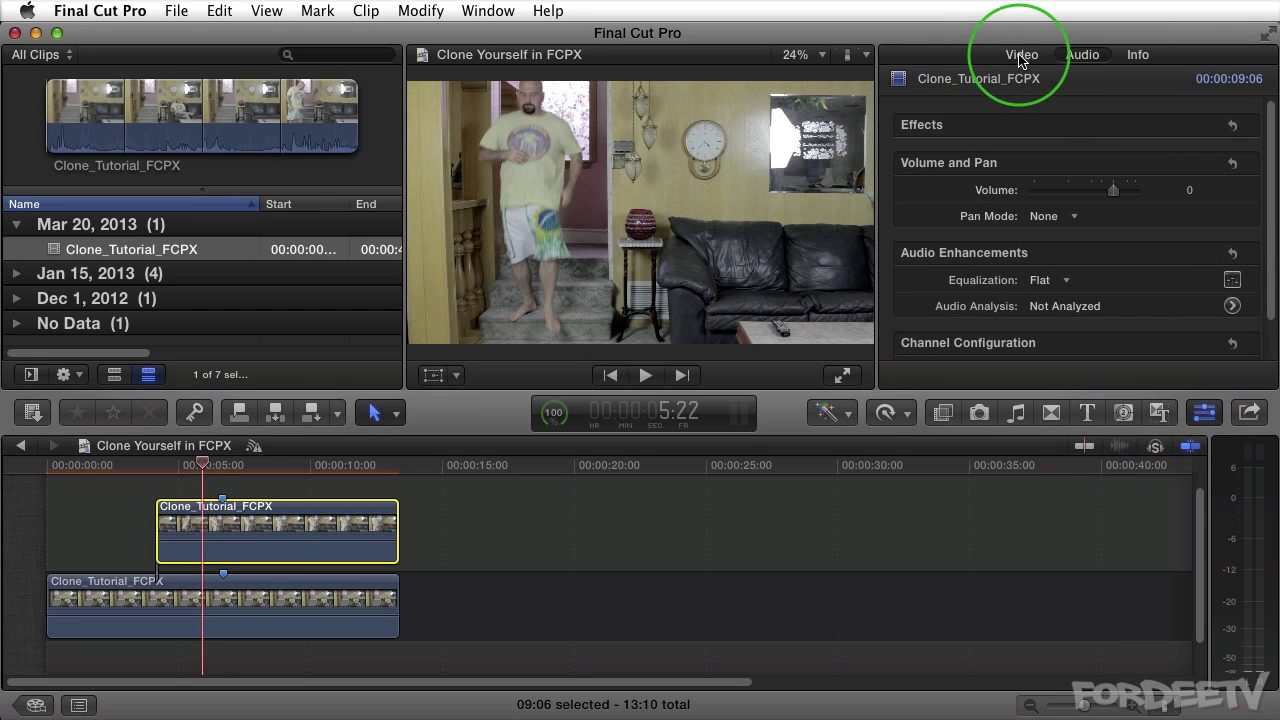
{"action": "left_click", "coordinate": [1021, 56]}
{"action": "left_click", "coordinate": [1236, 163]}
{"action": "left_click_drag", "start_coordinate": [1276, 155], "coordinate": [1275, 225]}
{"action": "left_click", "coordinate": [1157, 238]}
{"action": "left_click", "coordinate": [1037, 272]}
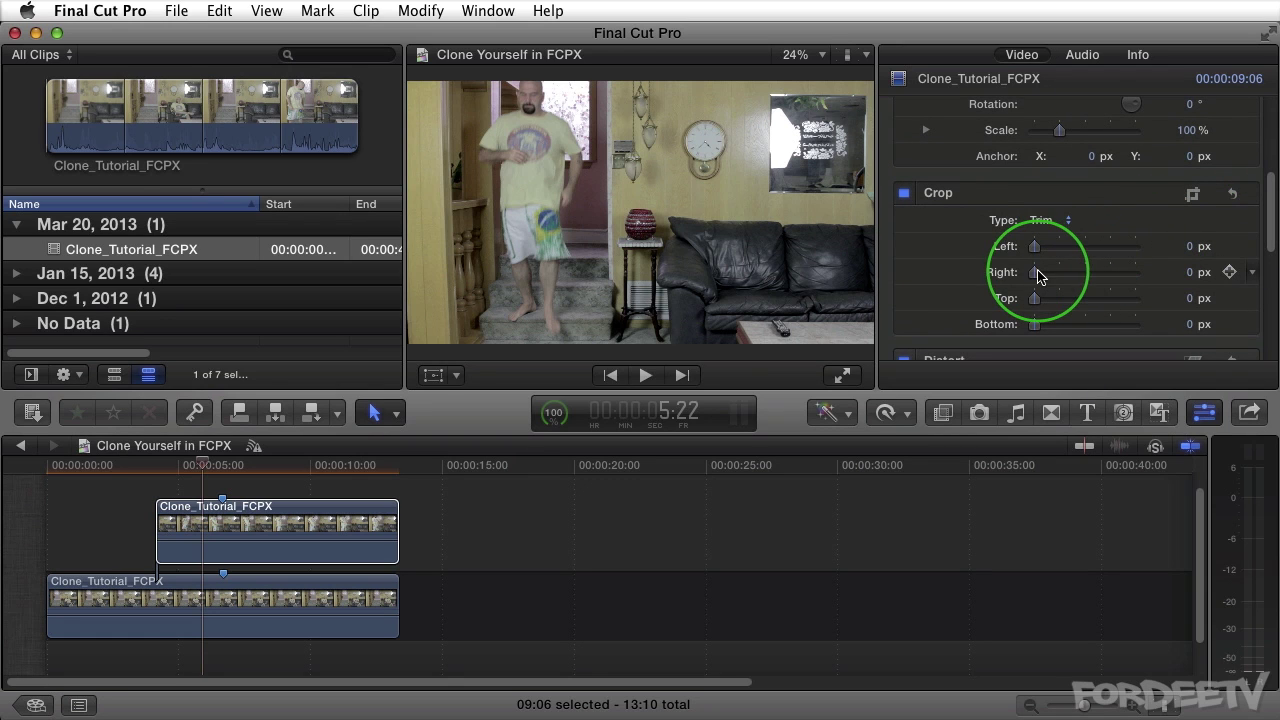
{"action": "left_click_drag", "start_coordinate": [1040, 278], "coordinate": [1115, 280]}
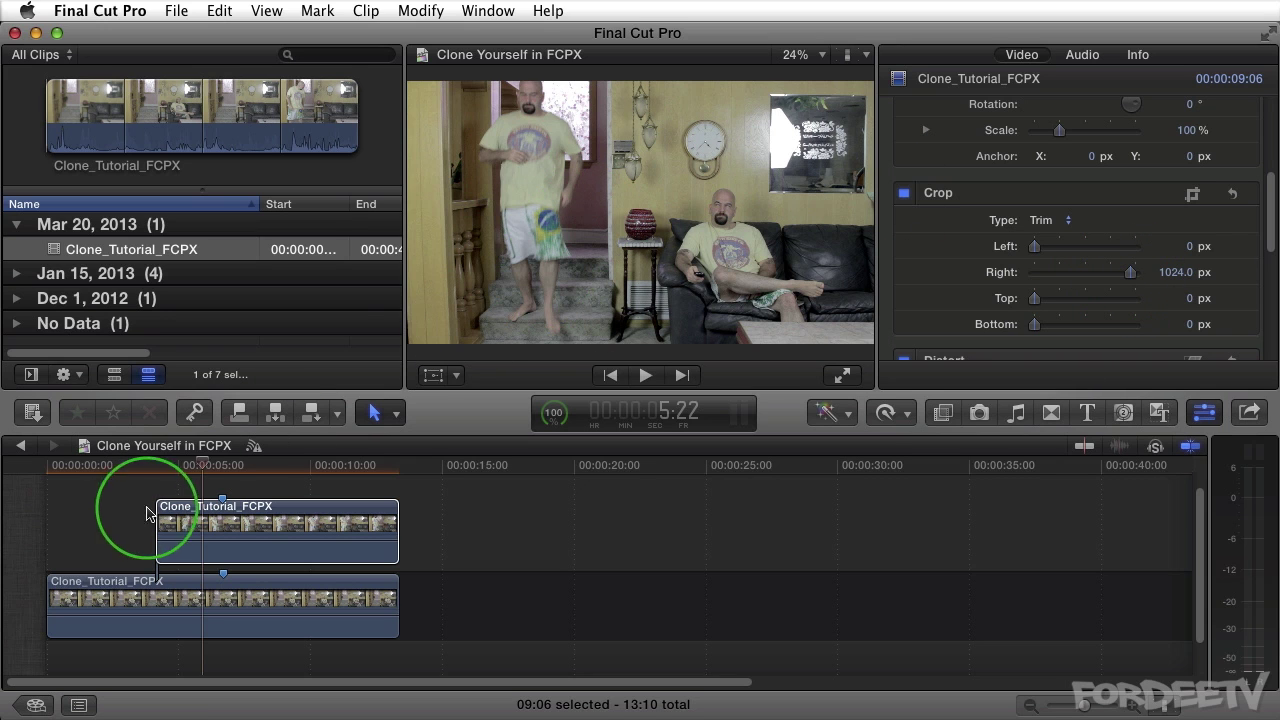
Check the overlap at 8:18 and adjust the right crop to 967 px.
{"action": "left_click", "coordinate": [209, 455]}
{"action": "left_click", "coordinate": [266, 466]}
{"action": "left_click_drag", "start_coordinate": [266, 466], "coordinate": [277, 463]}
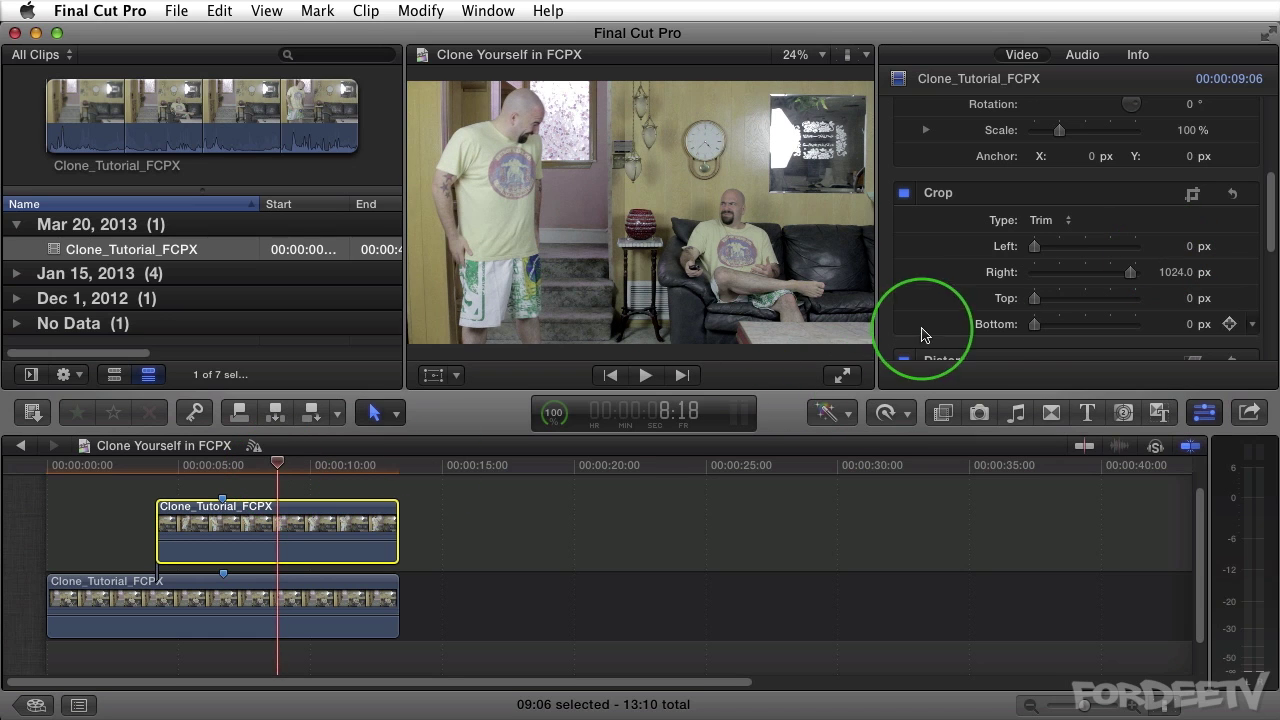
{"action": "mouse_move", "coordinate": [1131, 272]}
{"action": "left_mouse_down"}
{"action": "mouse_move", "coordinate": [1111, 277]}
{"action": "mouse_move", "coordinate": [1124, 277]}
{"action": "left_mouse_up"}
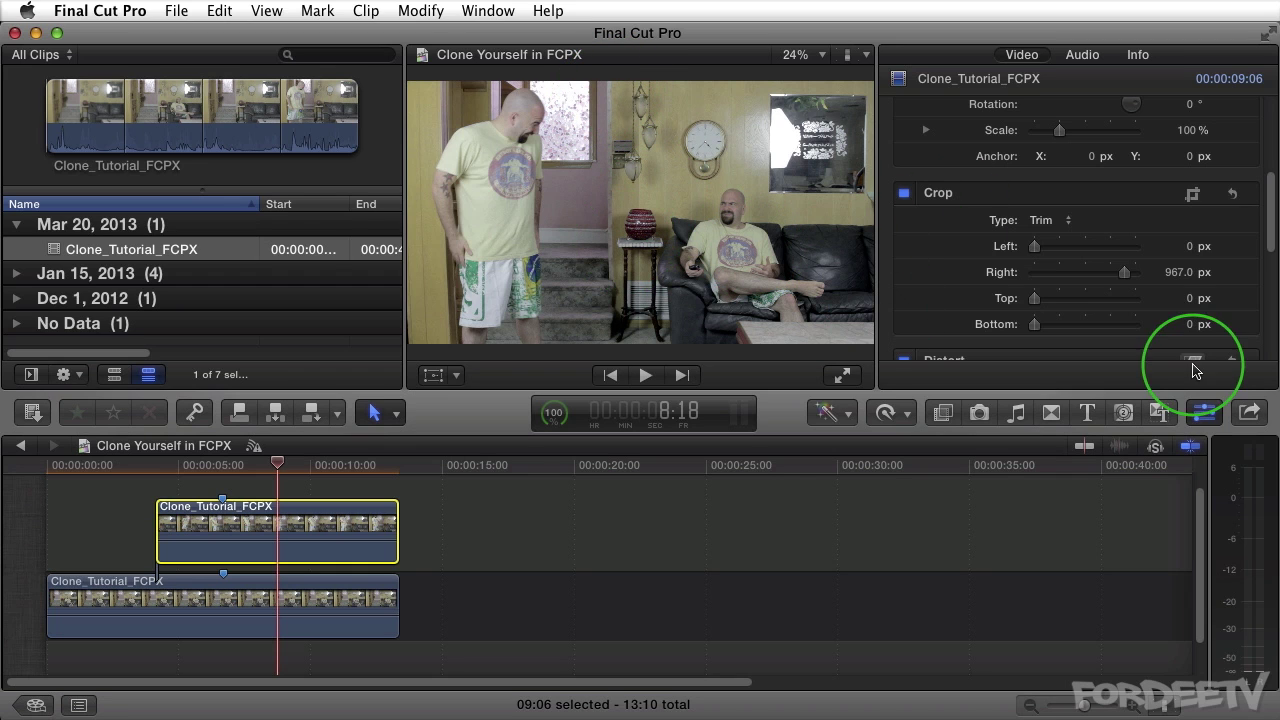
Fine-tune the upper host clip's right crop from about 1069 to 1075 px.
{"action": "left_click_drag", "start_coordinate": [1130, 274], "coordinate": [1137, 276]}
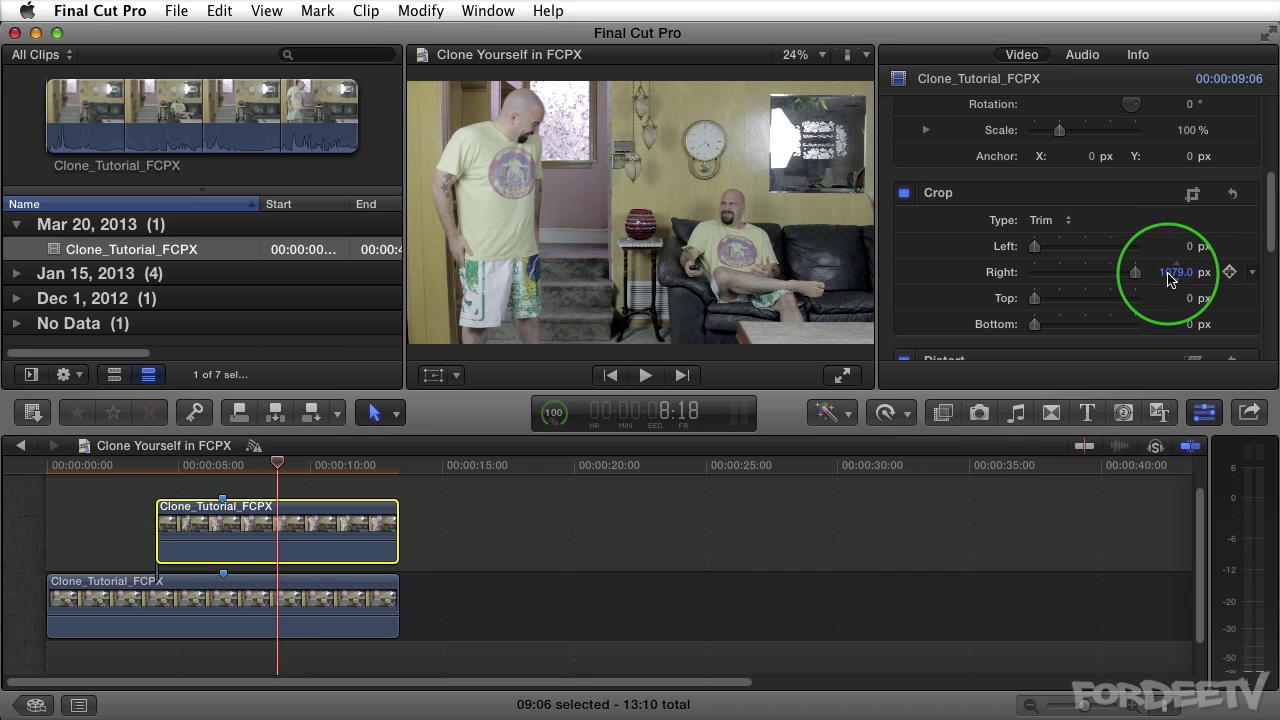
{"action": "left_click", "coordinate": [1170, 274]}
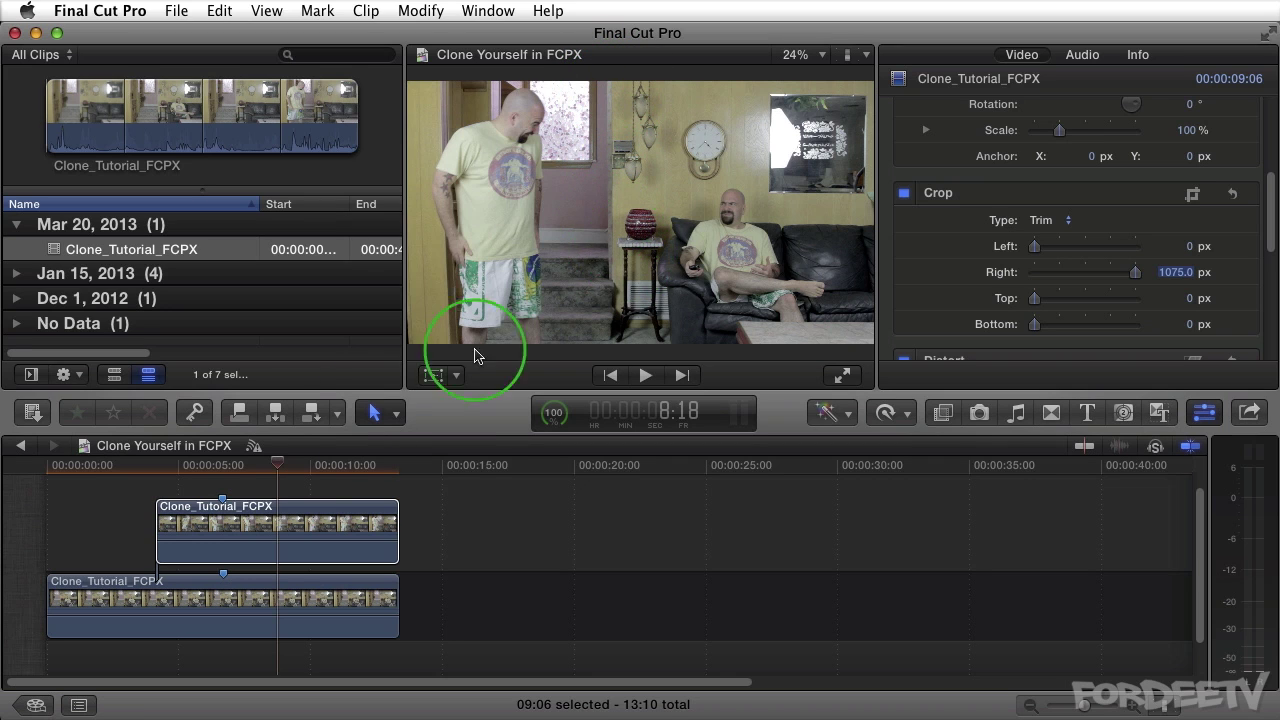
{"action": "left_click_drag", "start_coordinate": [278, 468], "coordinate": [139, 472]}
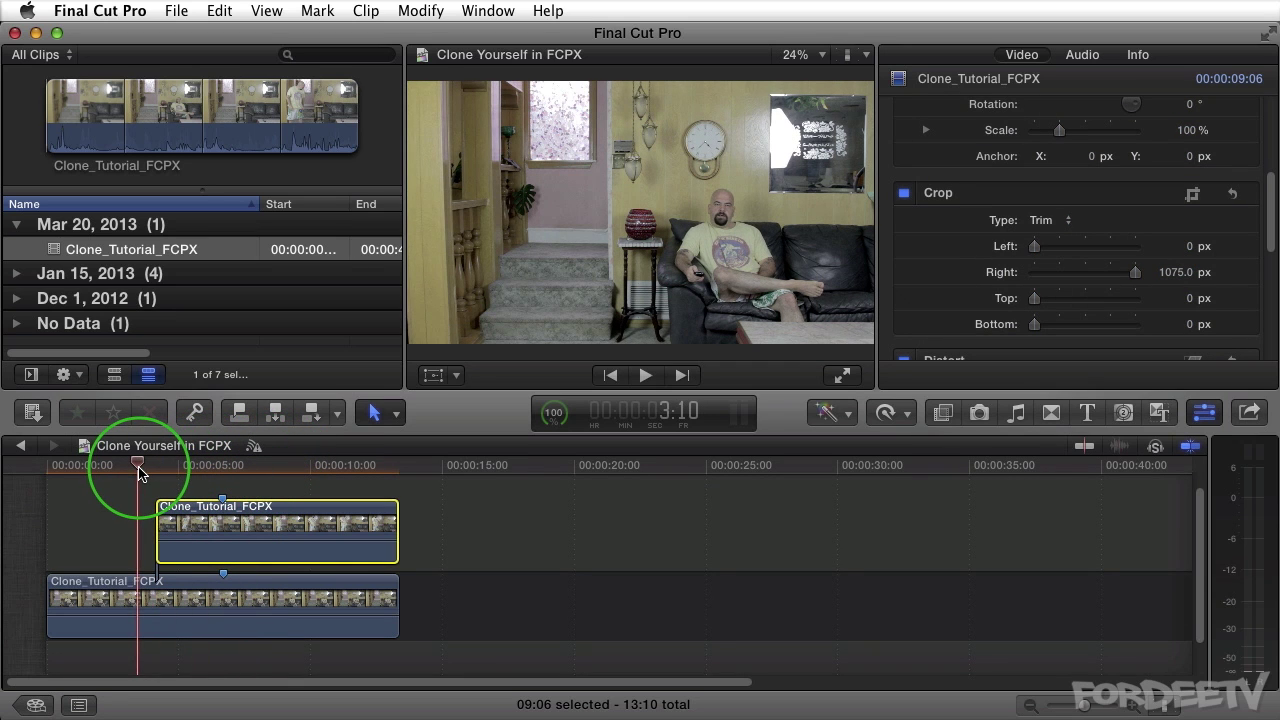
{"action": "key", "text": "space"}
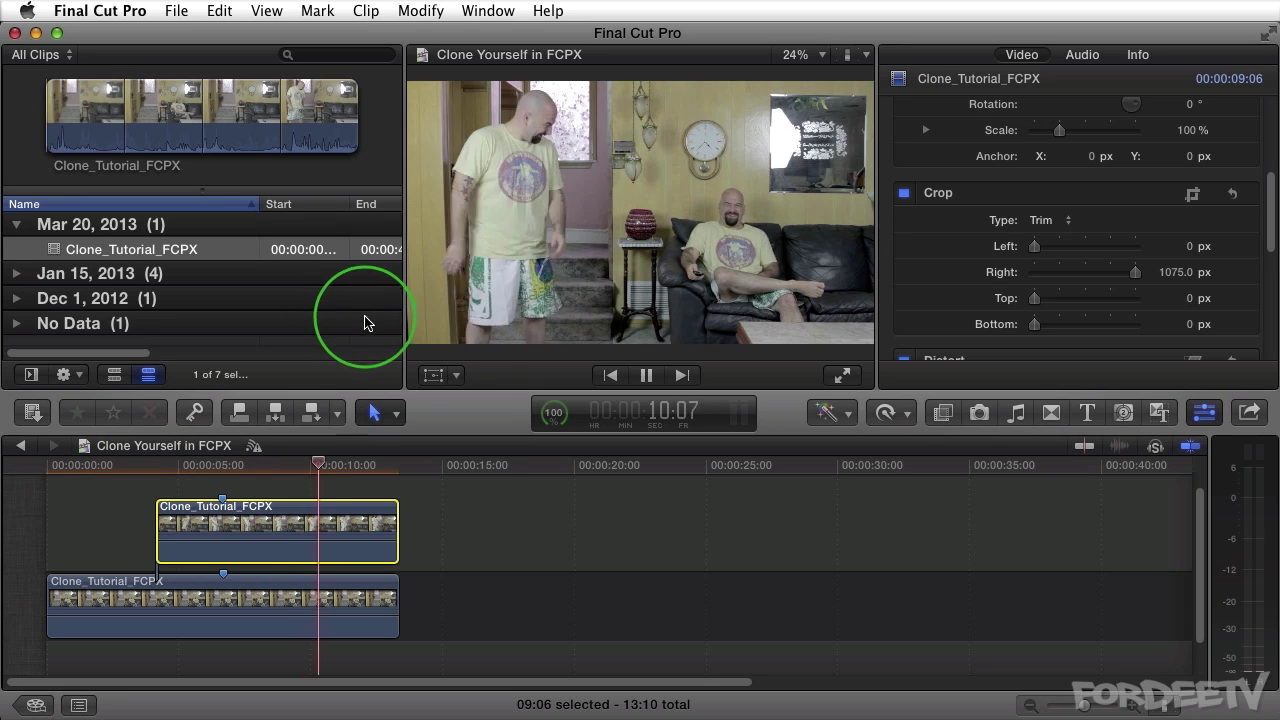
{"action": "key", "text": "space"}
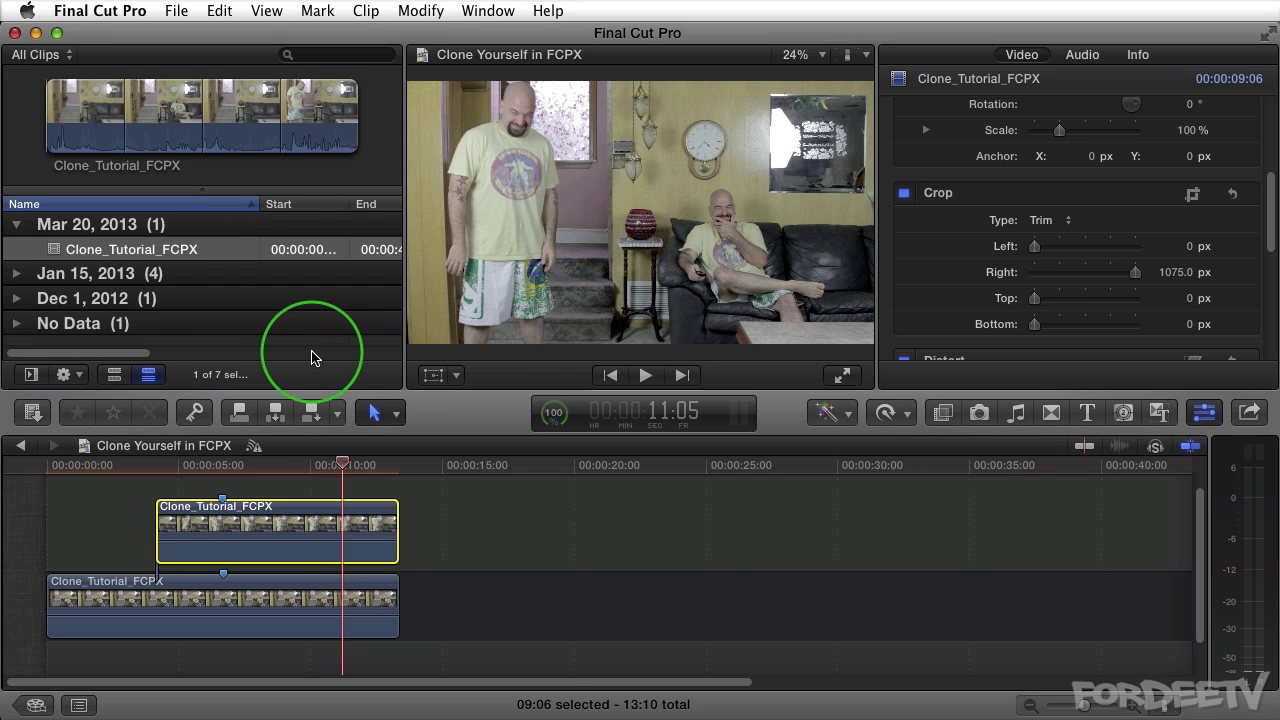
Connect the Film Grain clip 1080p_35mm_5274_AtExp above the host clips at the timeline start.
{"action": "left_click", "coordinate": [31, 376]}
{"action": "left_click", "coordinate": [71, 325]}
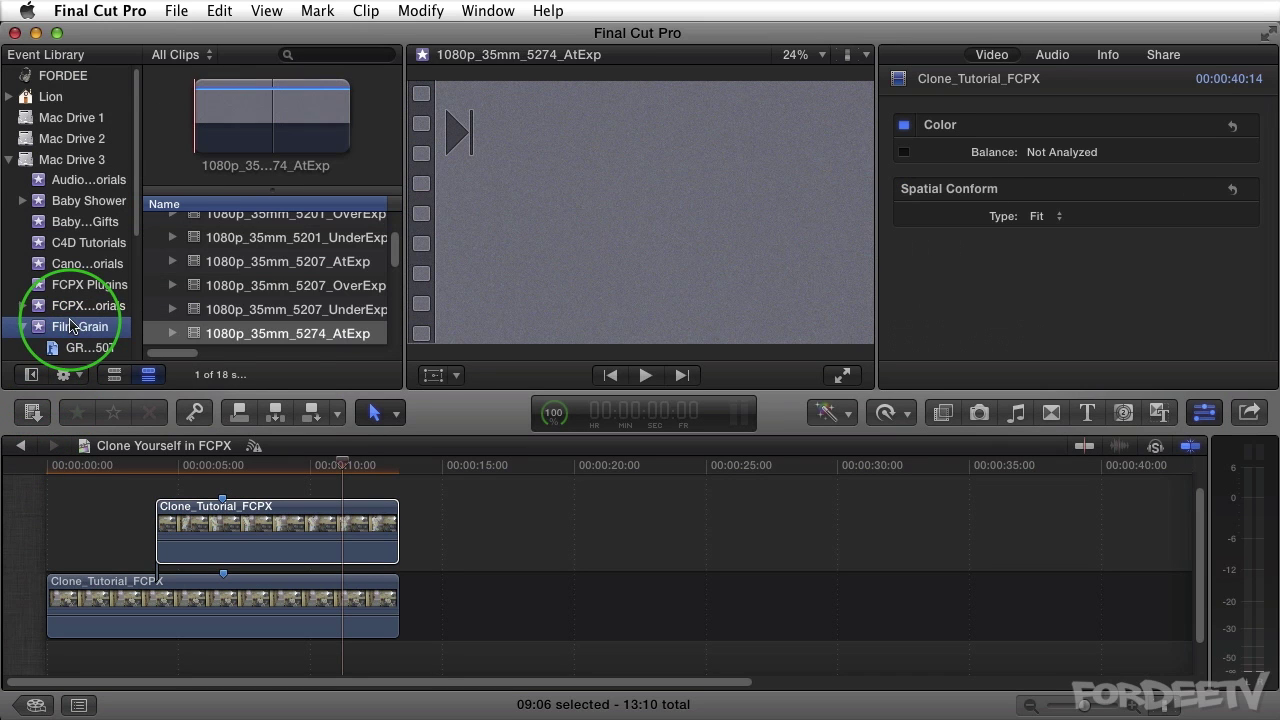
{"action": "left_click", "coordinate": [195, 335]}
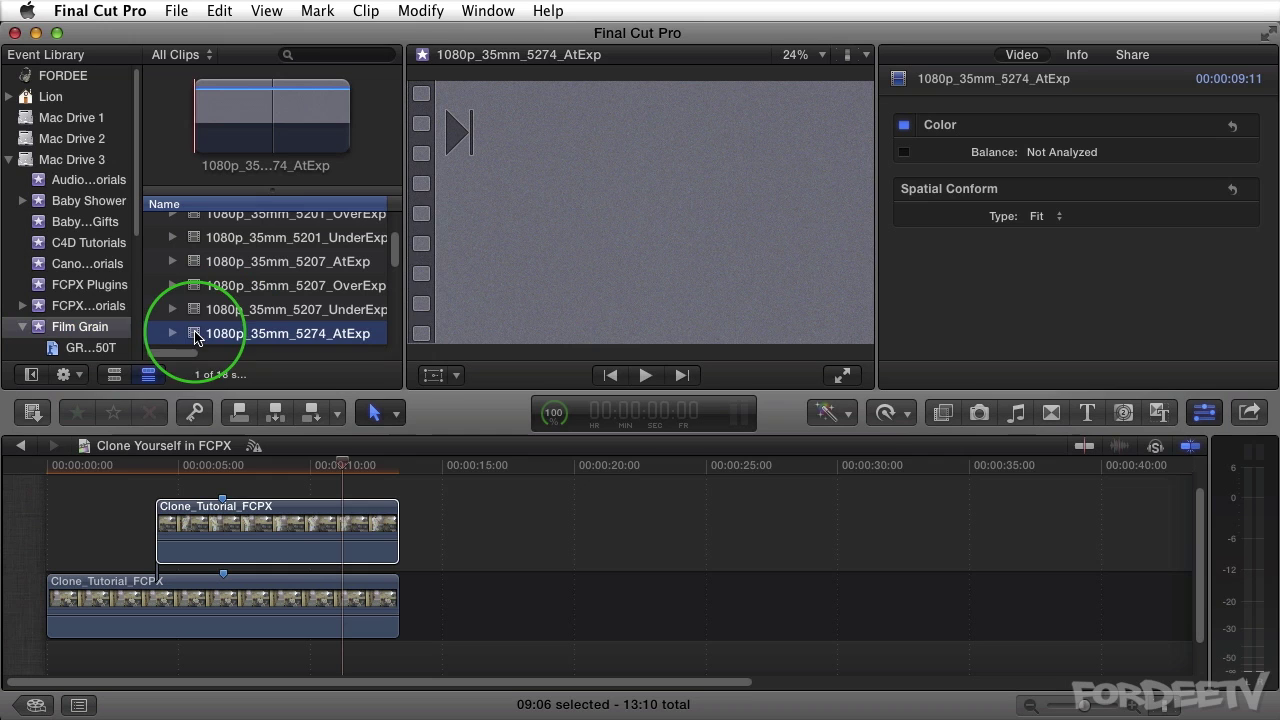
{"action": "left_click_drag", "start_coordinate": [195, 335], "coordinate": [53, 463]}
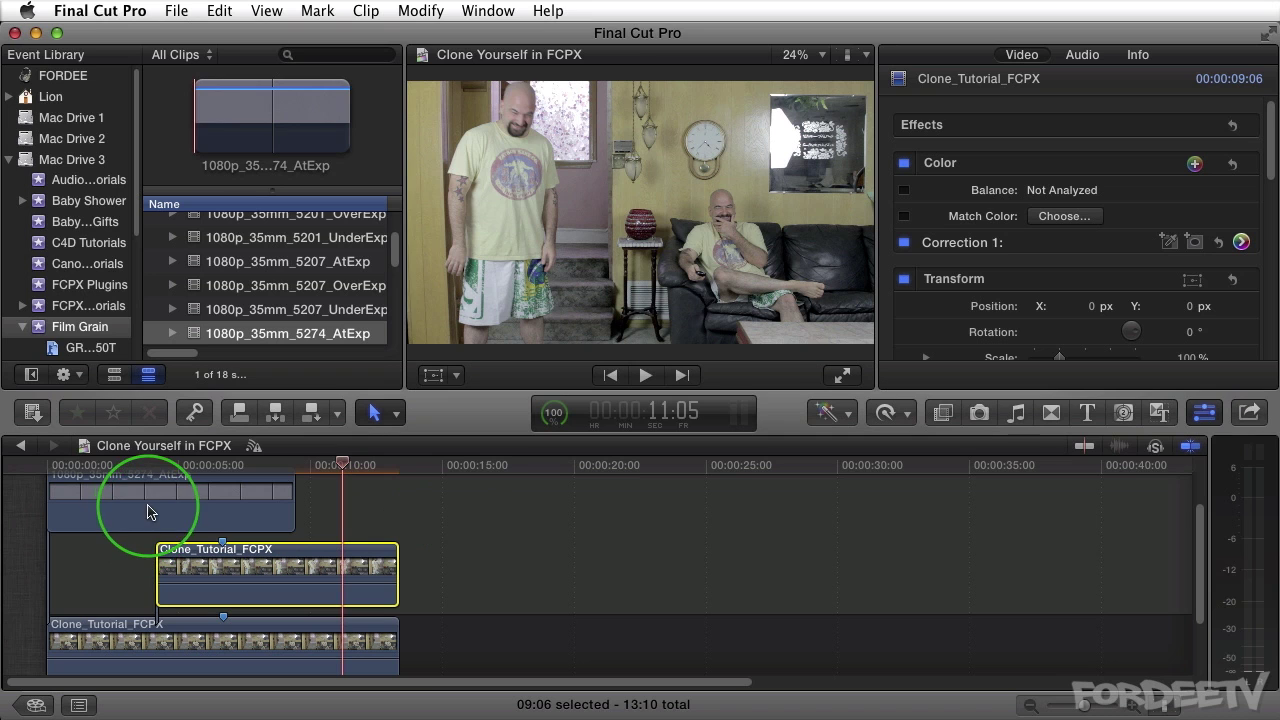
{"action": "left_click", "coordinate": [85, 308]}
{"action": "left_click", "coordinate": [31, 374]}
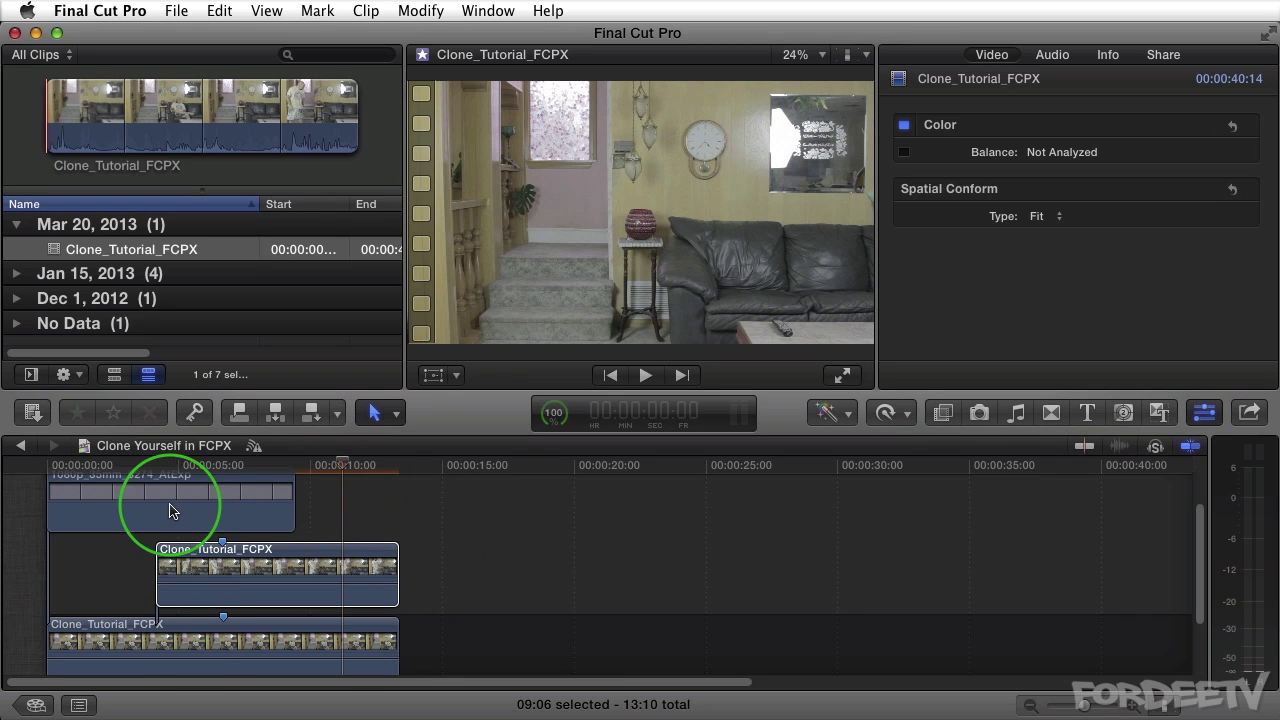
Duplicate the grain clip after itself and cut off the grain past the host clips' end.
{"action": "left_click_drag", "start_coordinate": [165, 509], "coordinate": [386, 503]}
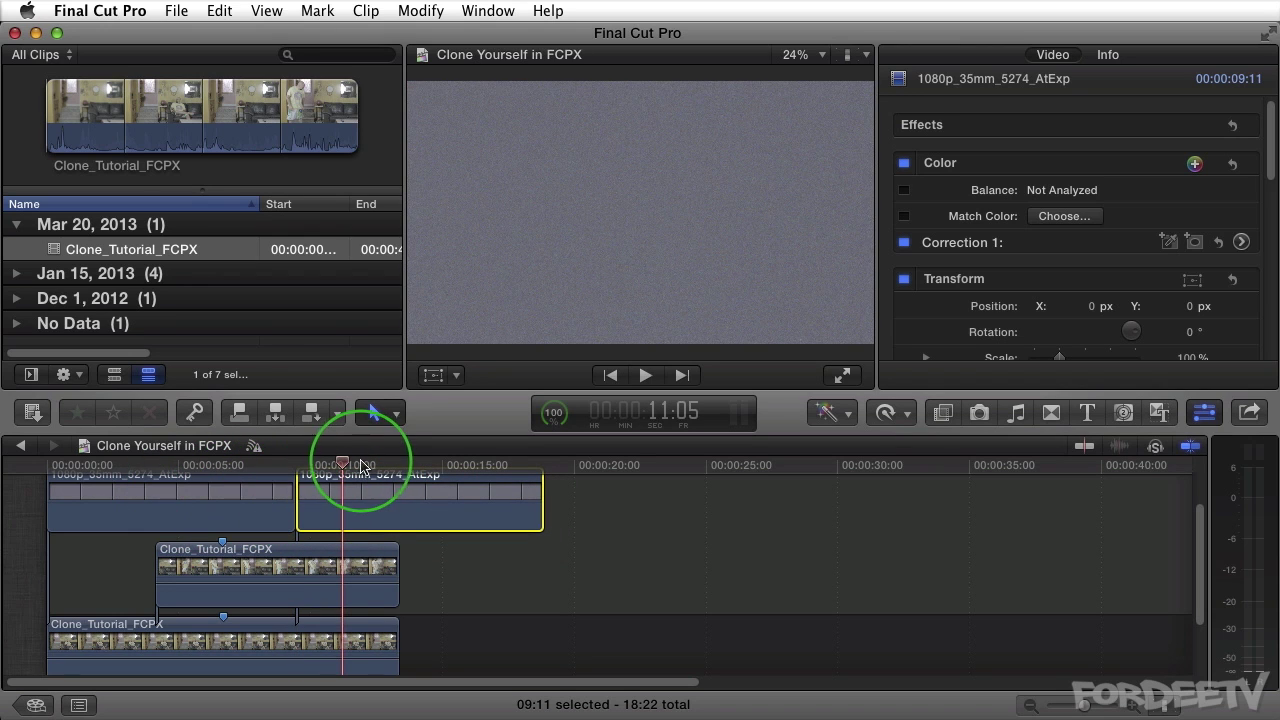
{"action": "key", "text": "p"}
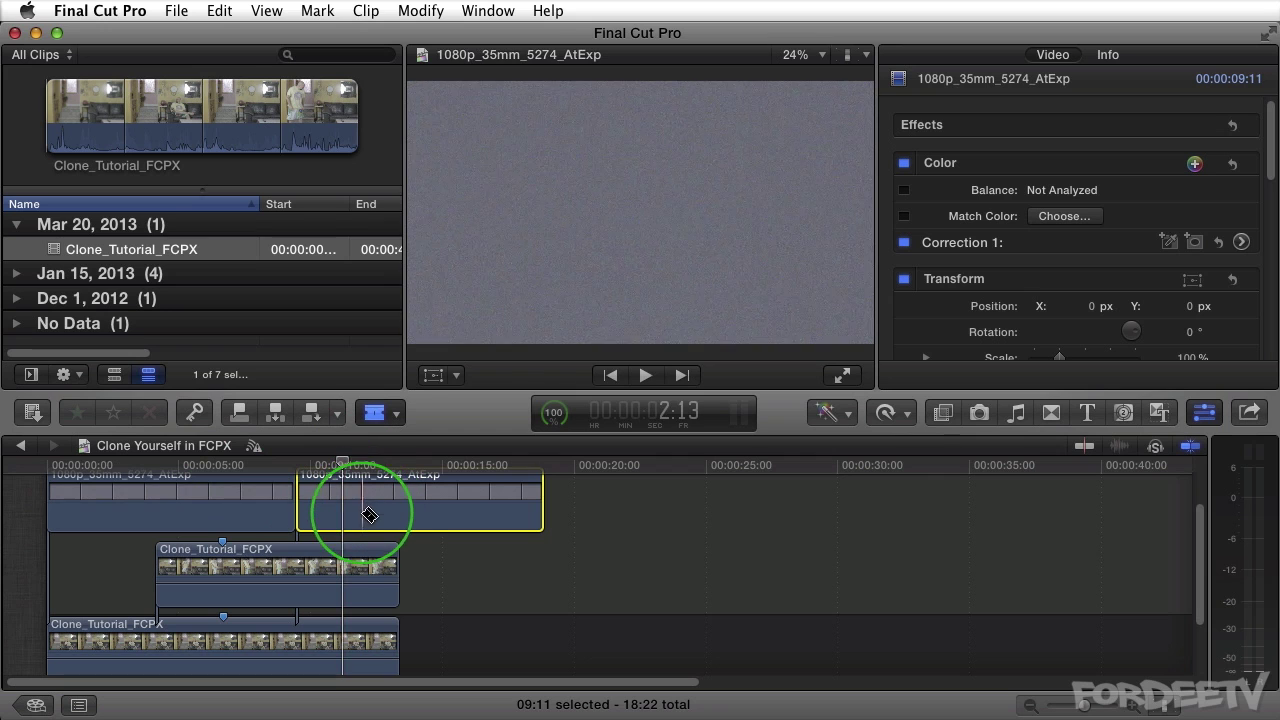
{"action": "key", "text": "super+z"}
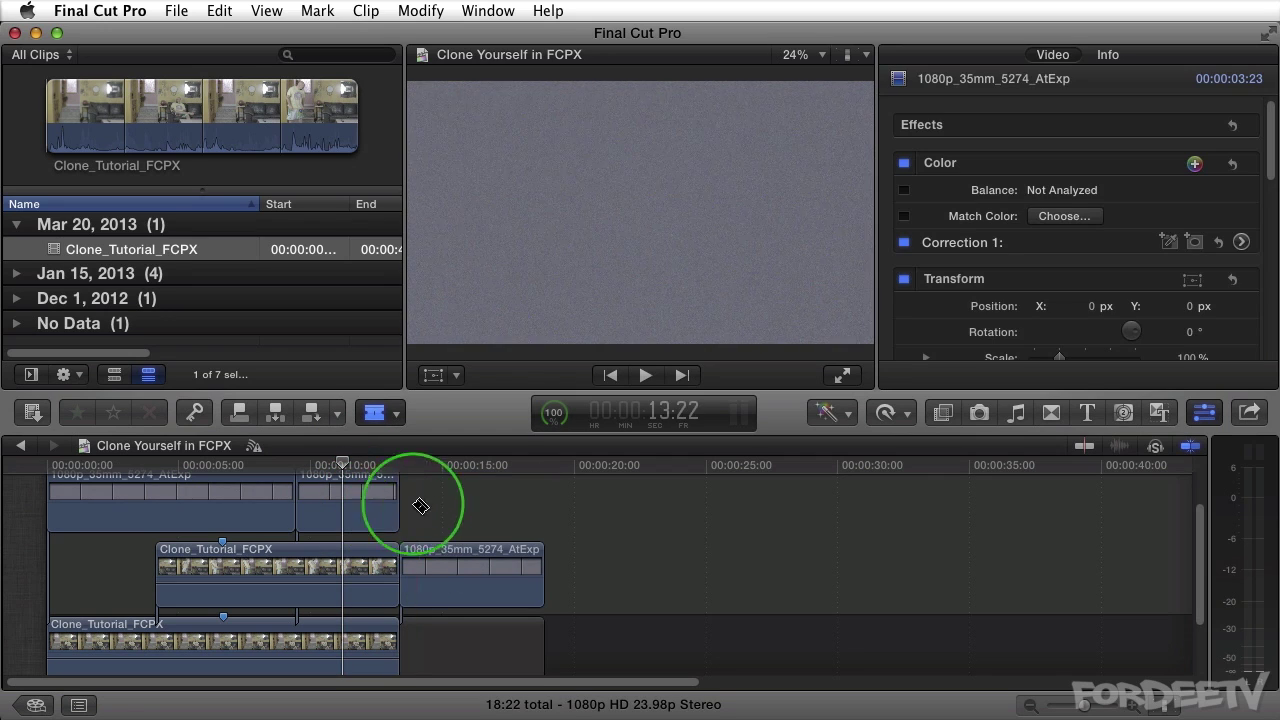
{"action": "key", "text": "a"}
{"action": "left_click_drag", "start_coordinate": [449, 512], "coordinate": [517, 651]}
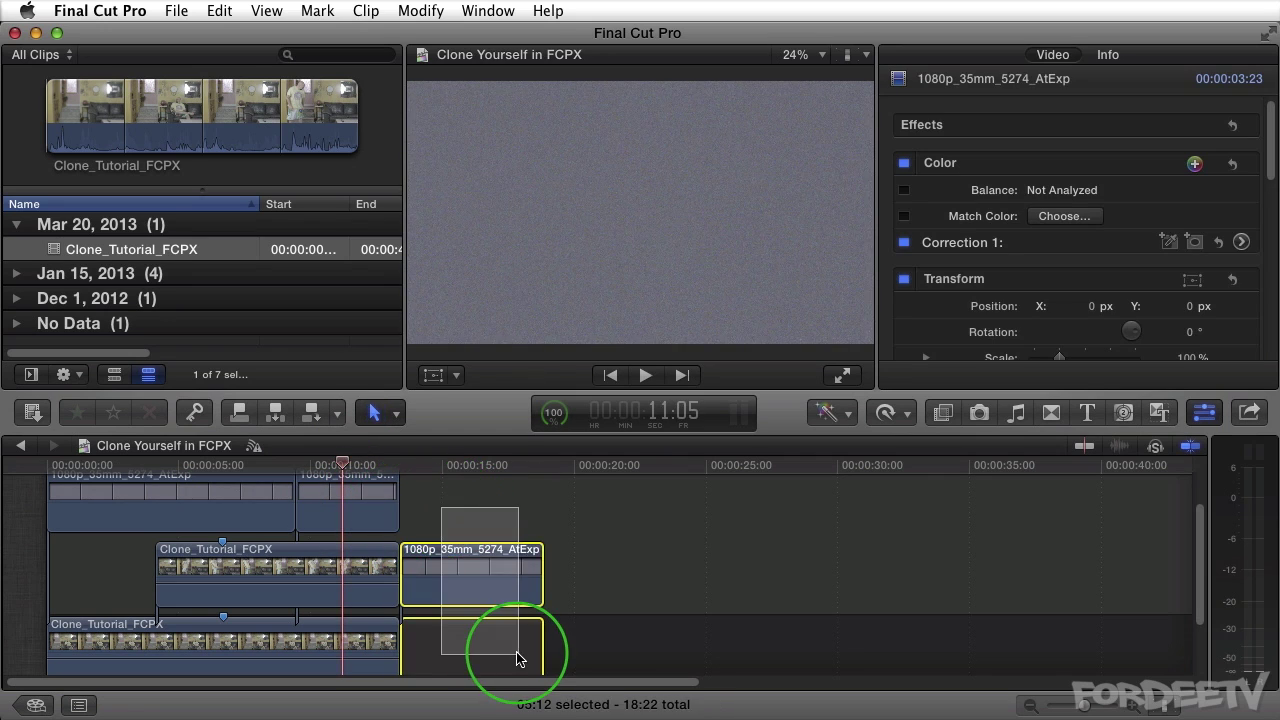
{"action": "key", "text": "Delete"}
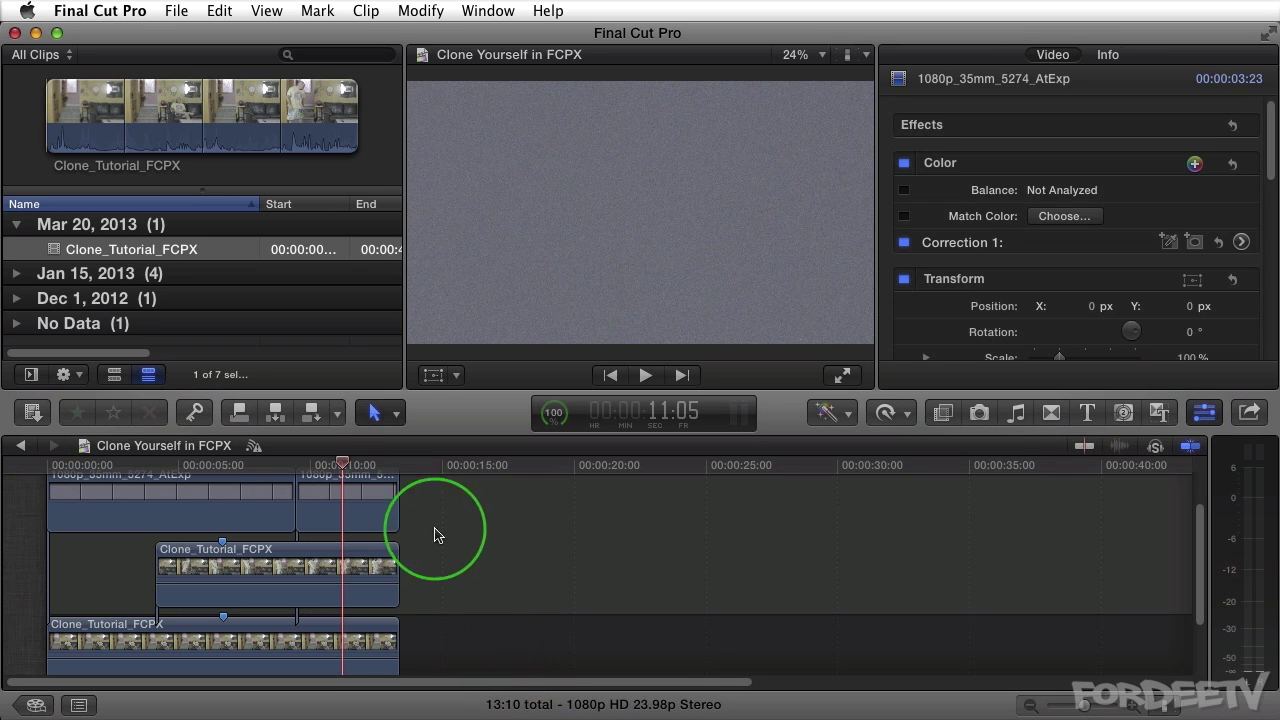
{"action": "left_click_drag", "start_coordinate": [440, 505], "coordinate": [185, 506]}
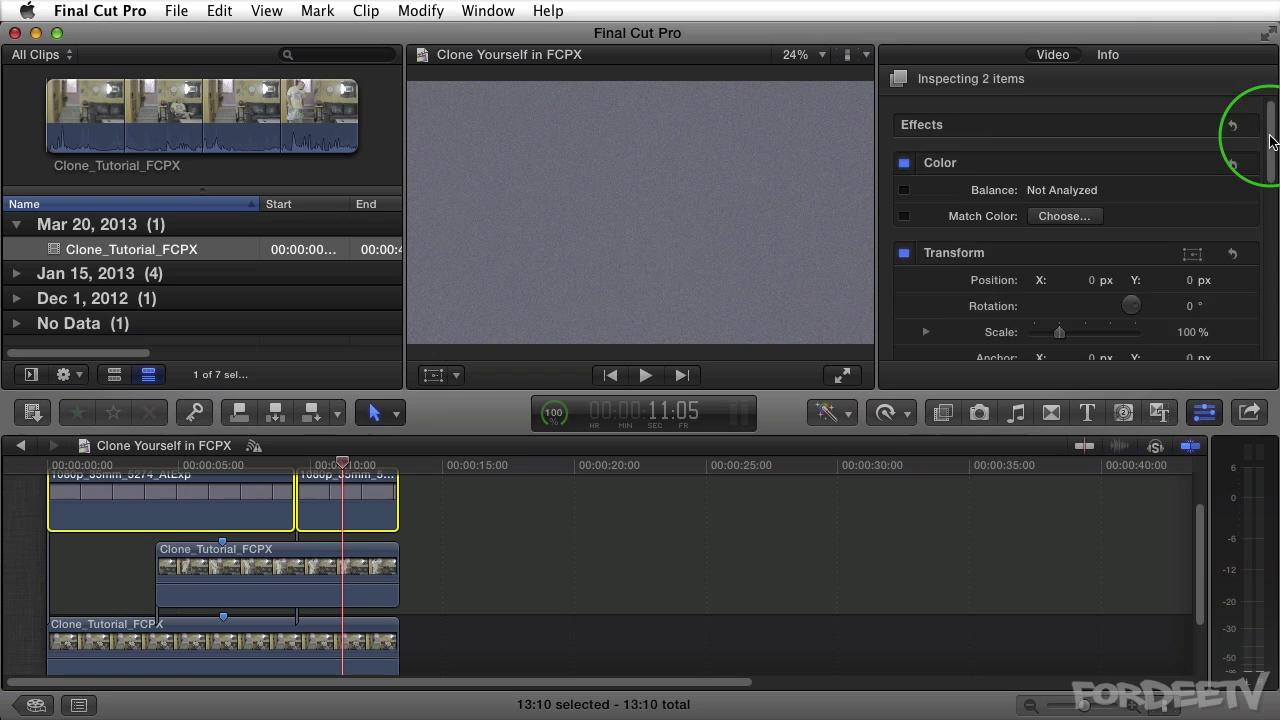
Give both grain clips Overlay blend mode and 30% opacity in Compositing.
{"action": "left_click_drag", "start_coordinate": [1272, 141], "coordinate": [1277, 358]}
{"action": "left_click", "coordinate": [1056, 311]}
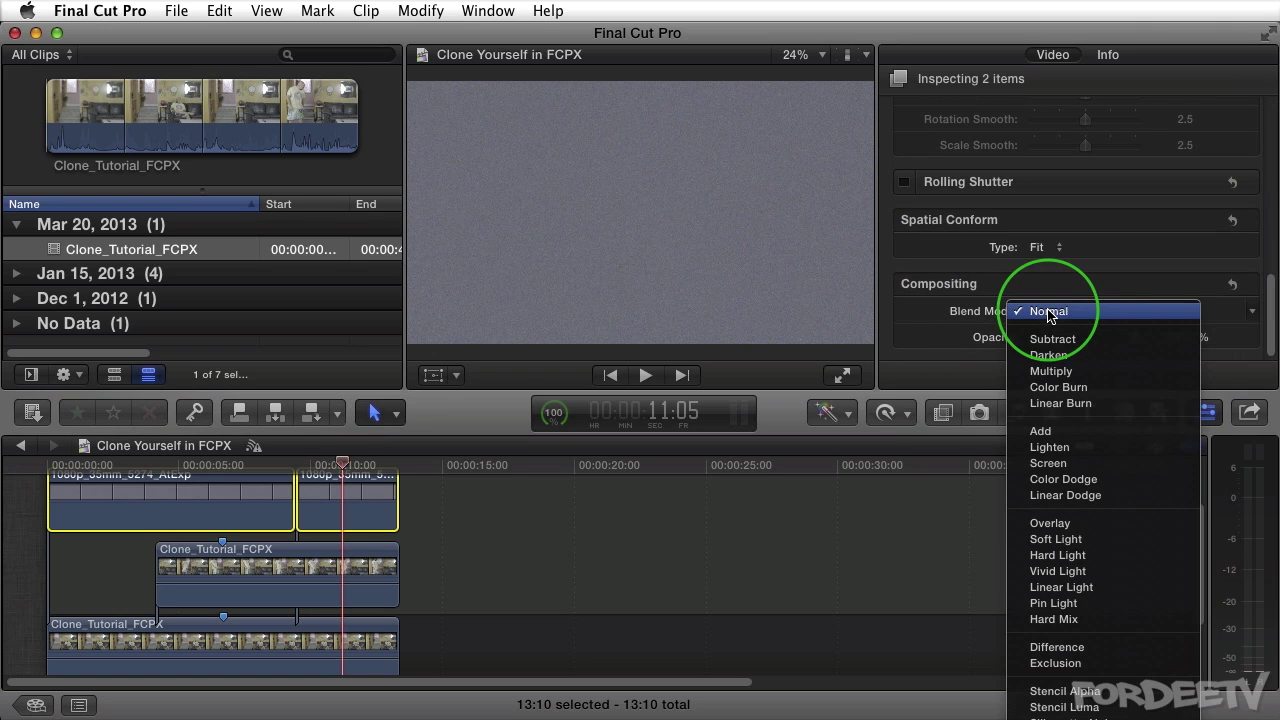
{"action": "left_click", "coordinate": [1066, 522]}
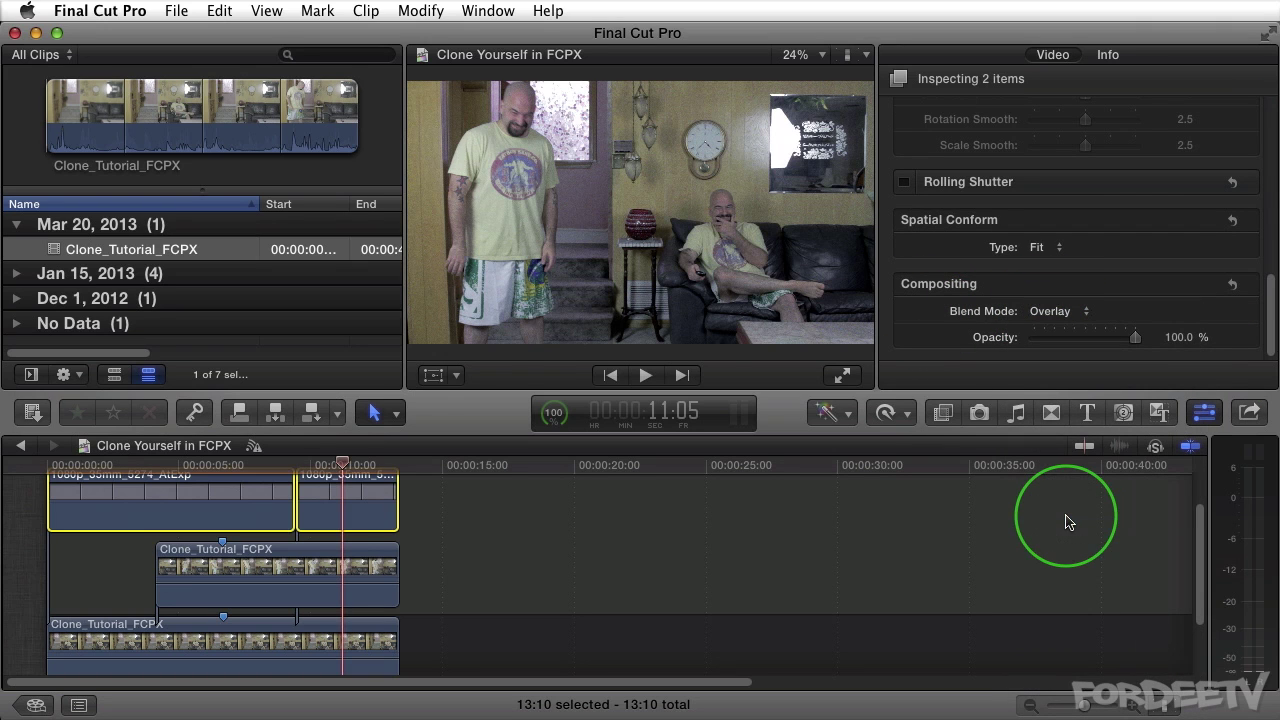
{"action": "left_click", "coordinate": [1177, 340]}
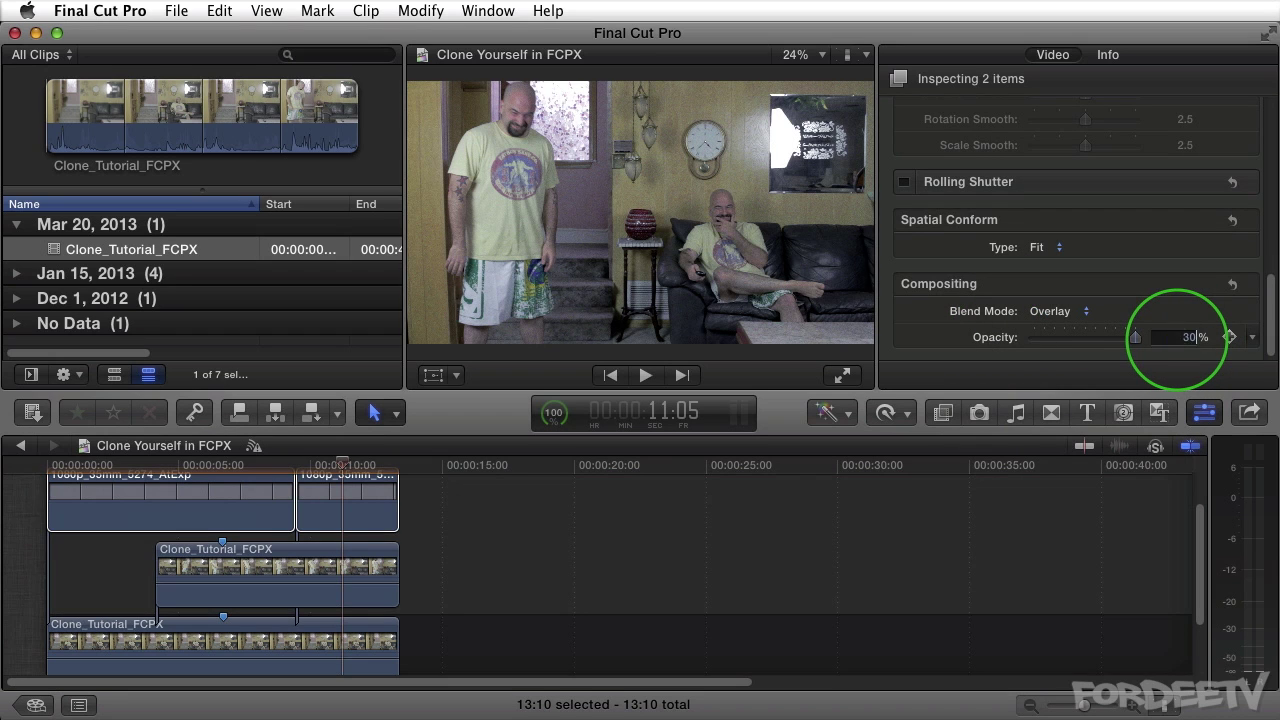
{"action": "key", "text": "Return"}
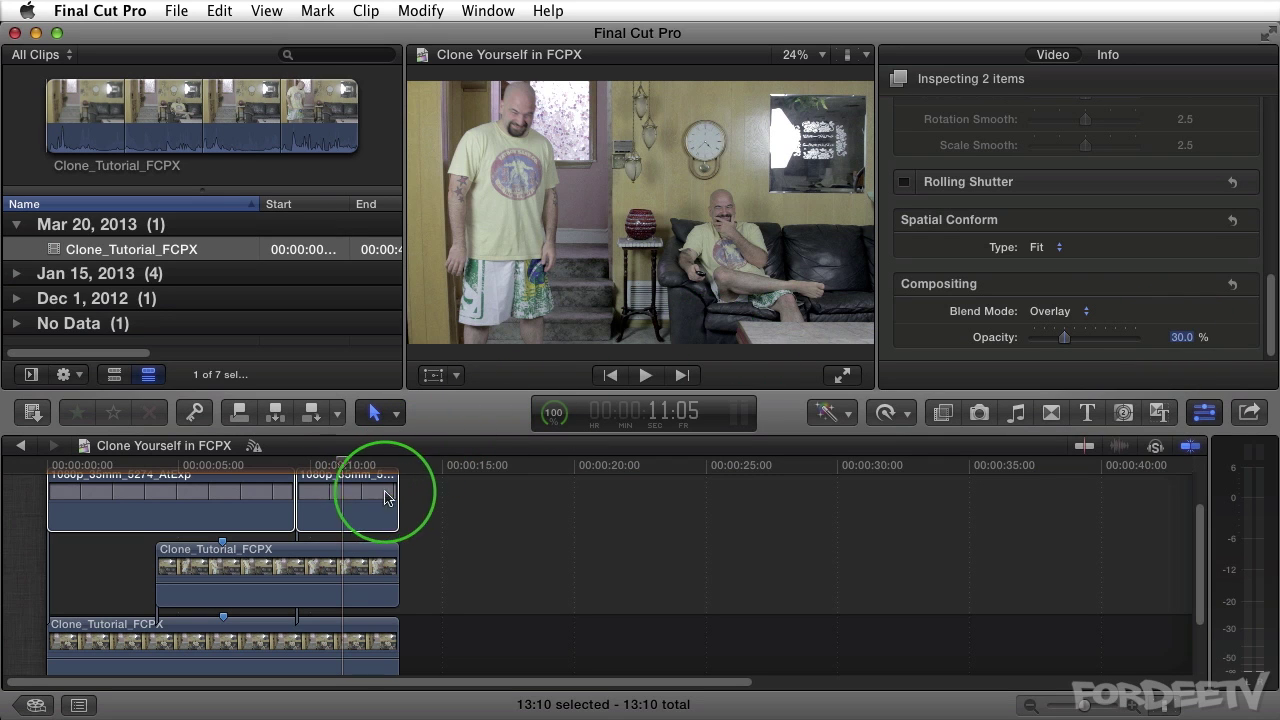
{"action": "left_click", "coordinate": [423, 500]}
{"action": "left_click_drag", "start_coordinate": [448, 498], "coordinate": [186, 508]}
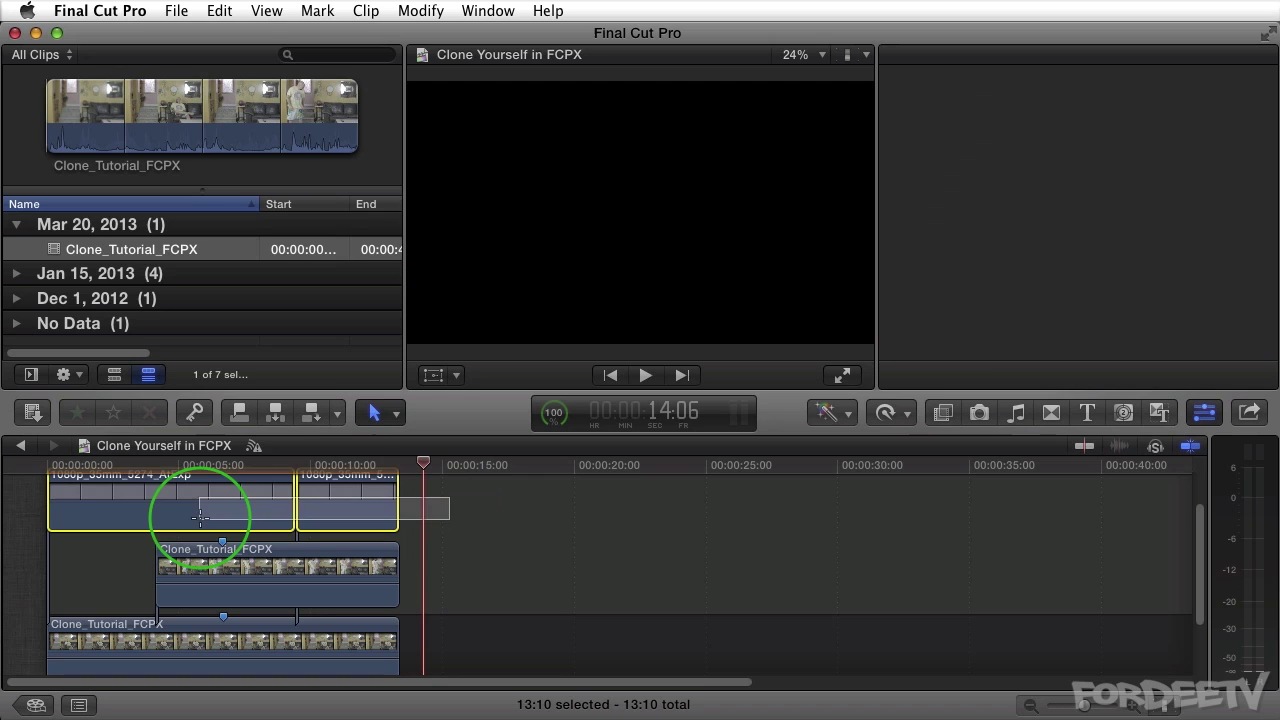
{"action": "left_click", "coordinate": [247, 465]}
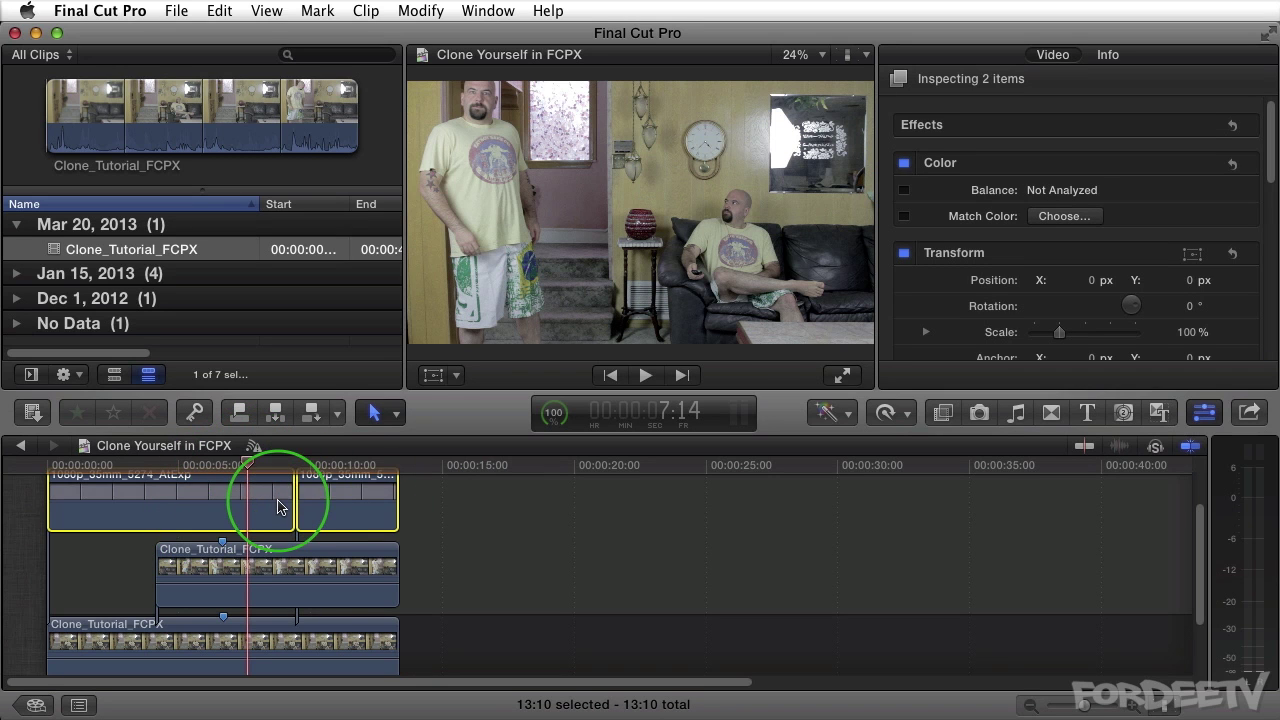
{"action": "key", "text": "v"}
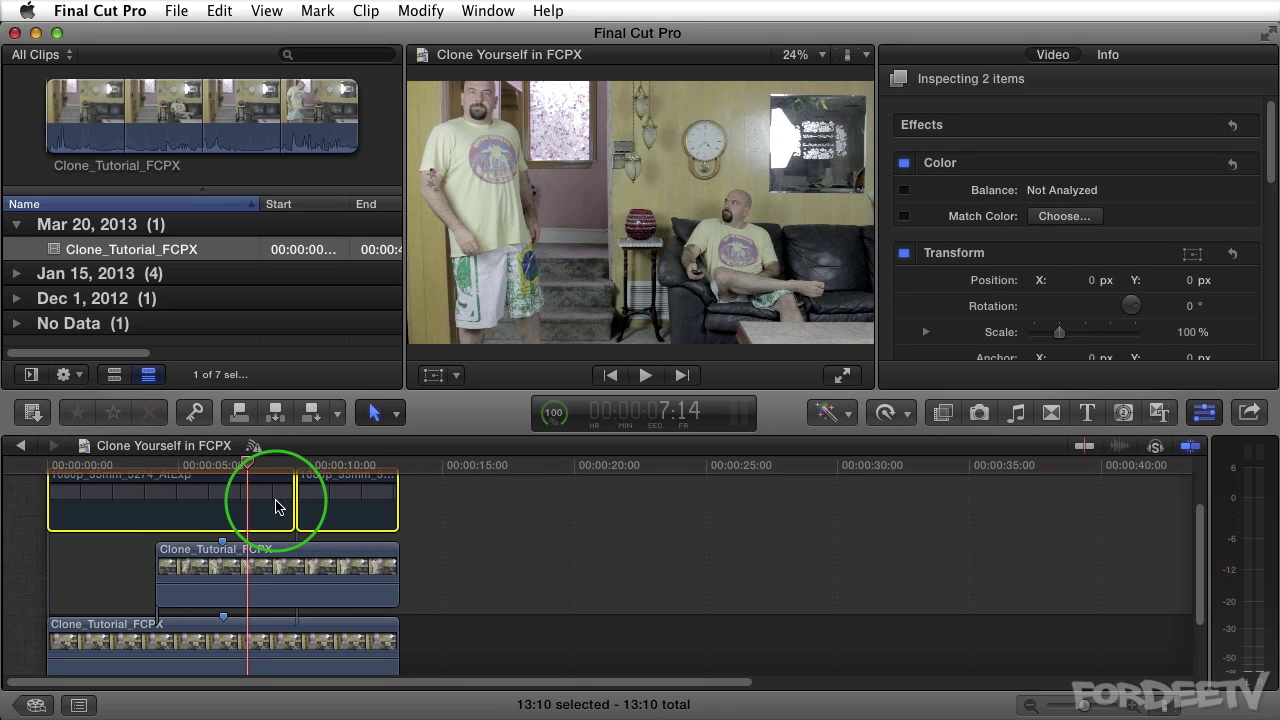
{"action": "key", "text": "v"}
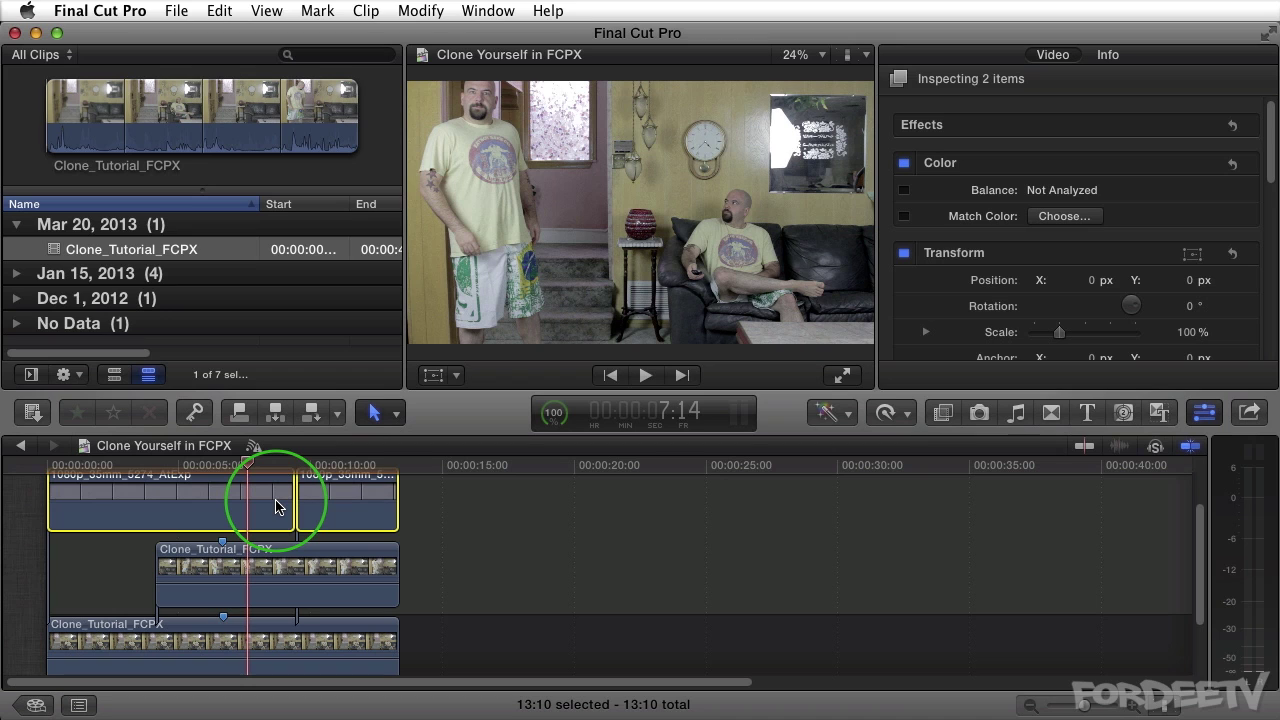